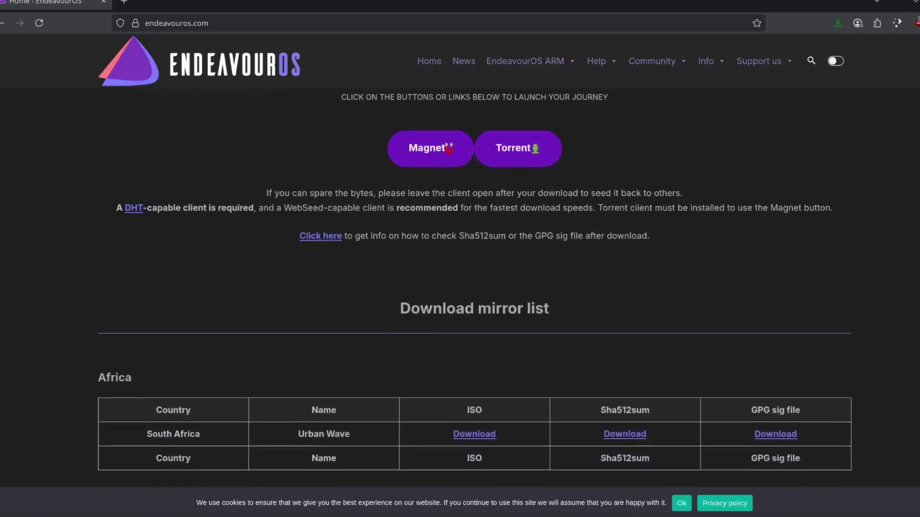
scroll(474, 287, "down", 4)
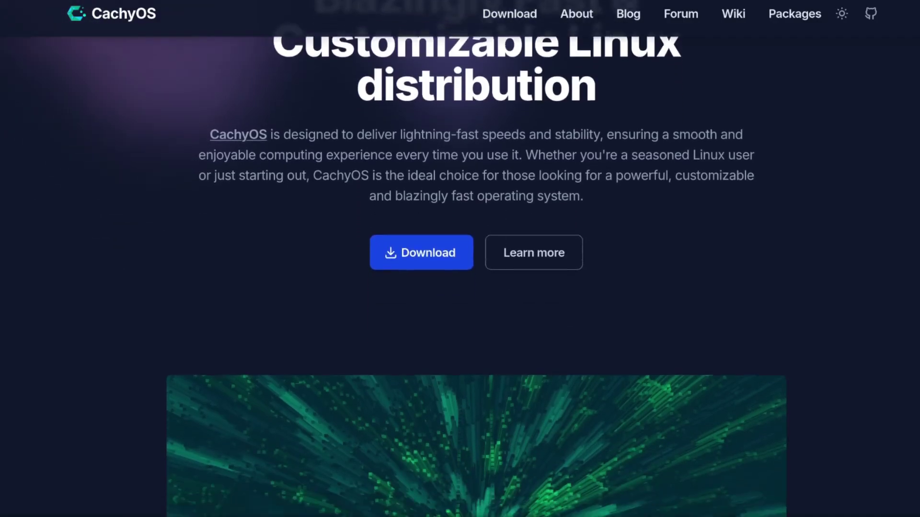
Step: Scroll the CachyOS homepage down to its desktop preview screenshot
scroll(460, 258, "down", 8)
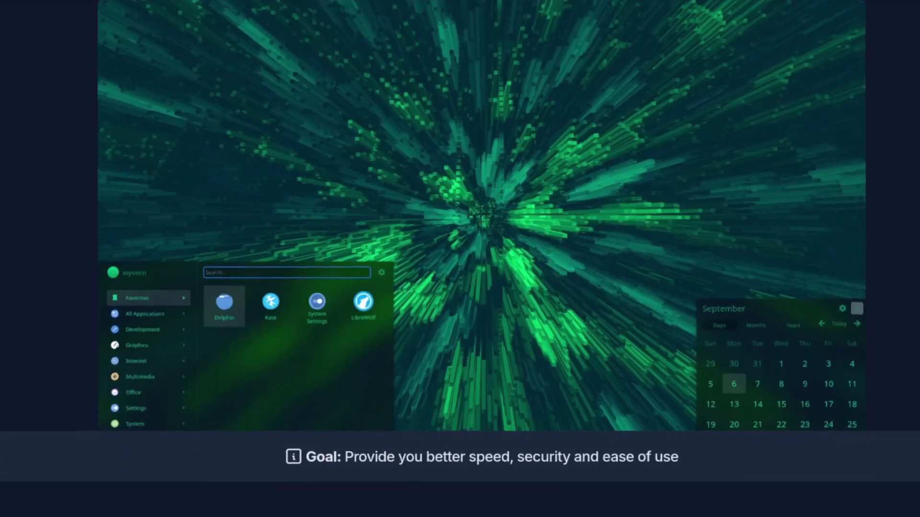
scroll(460, 258, "down", 10)
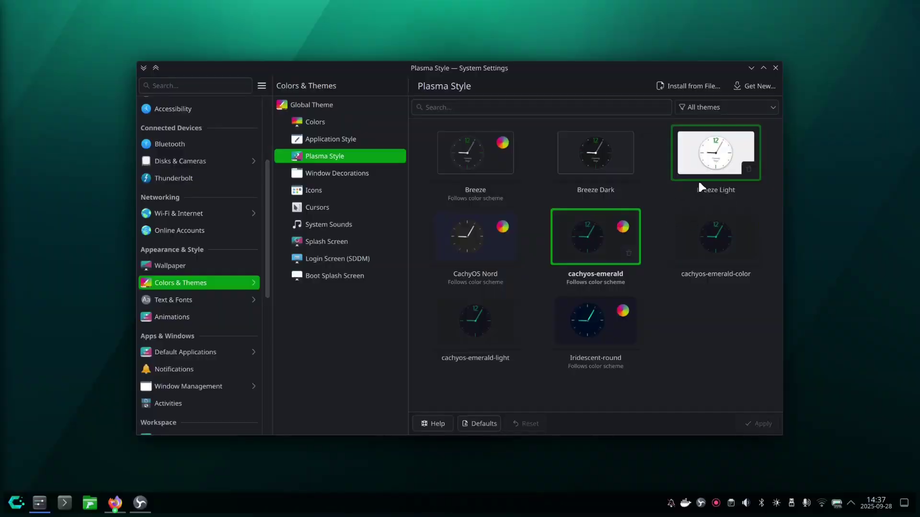
Step: Browse the Window Decorations and Icons theme pages and scroll the icon themes
left_click(343, 175)
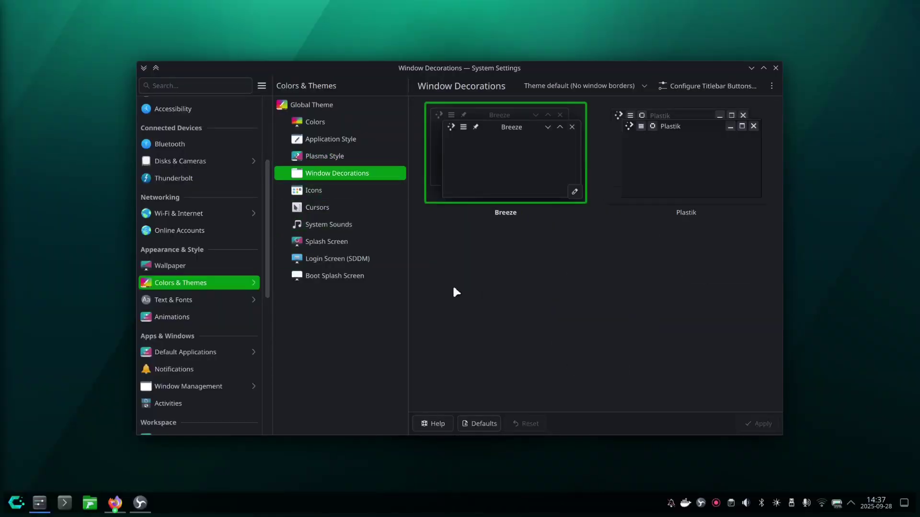
left_click(335, 190)
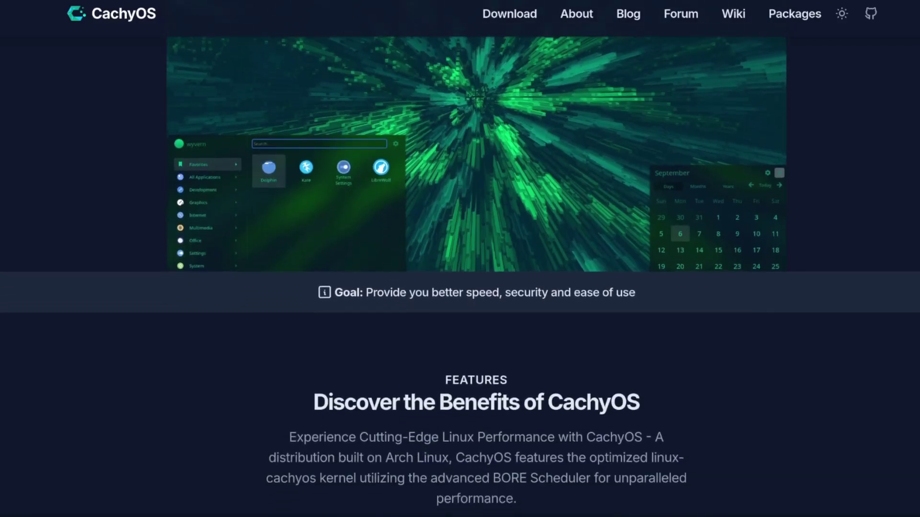
scroll(460, 276, "down", 9)
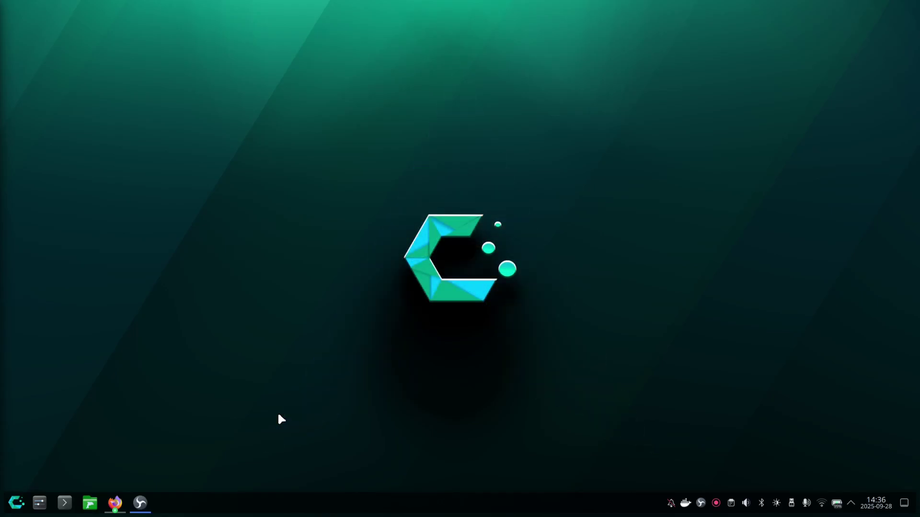
Step: Go to System Settings > Colors & Themes > Colors and scroll the scheme list
left_click(40, 503)
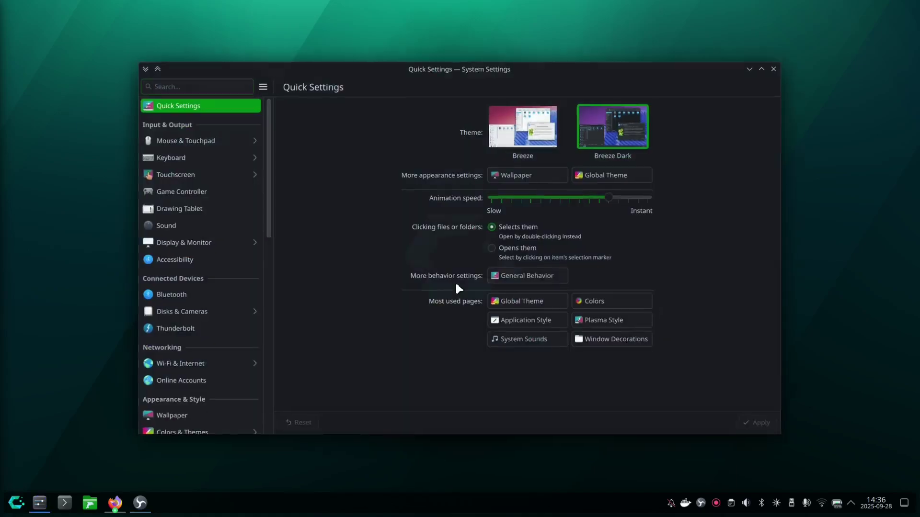
scroll(206, 307, "down", 4)
left_click(191, 283)
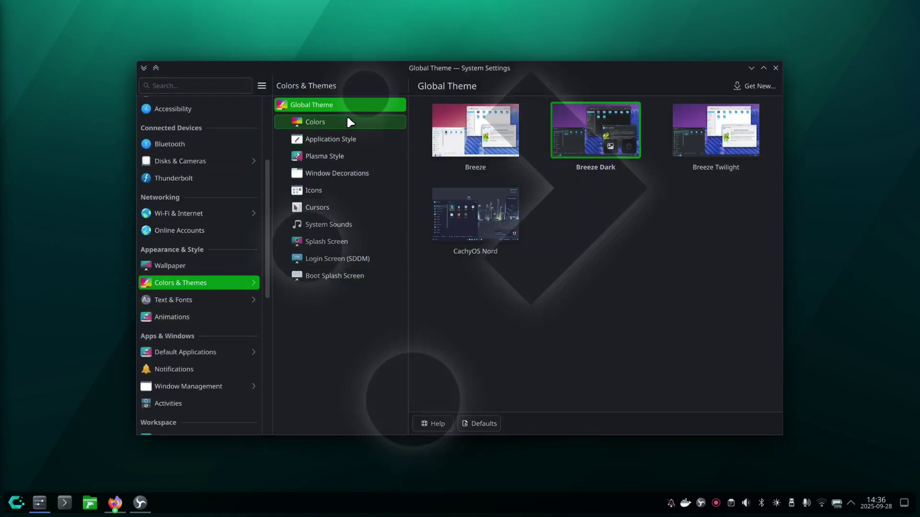
left_click(349, 122)
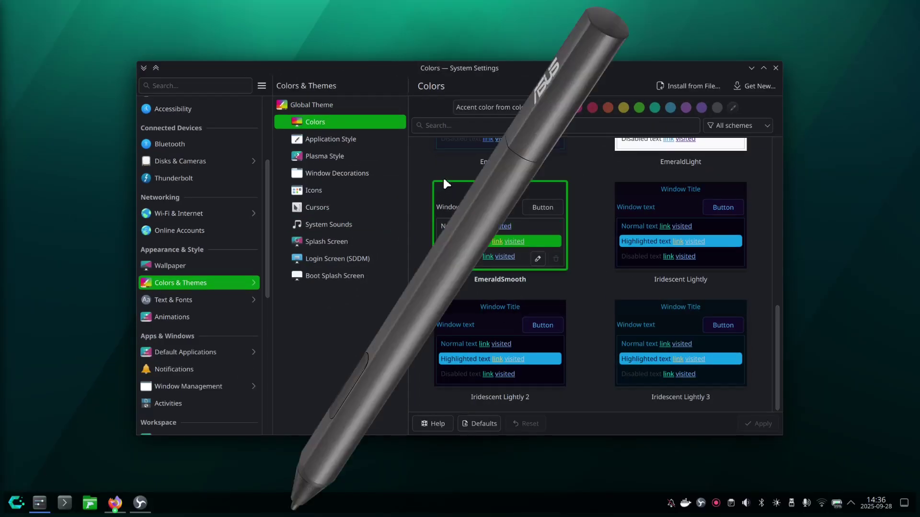
scroll(464, 189, "up", 2)
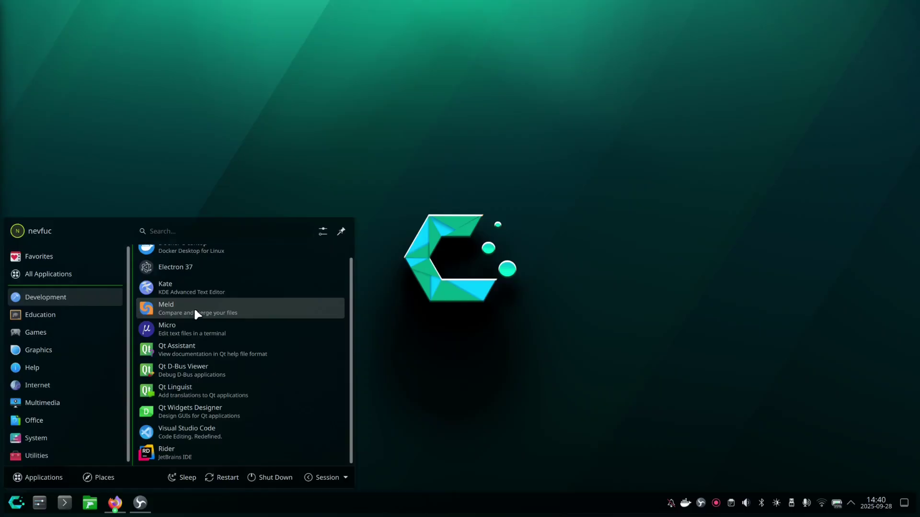
Step: Scroll the launcher's Development app list back up
scroll(195, 312, "up", 1)
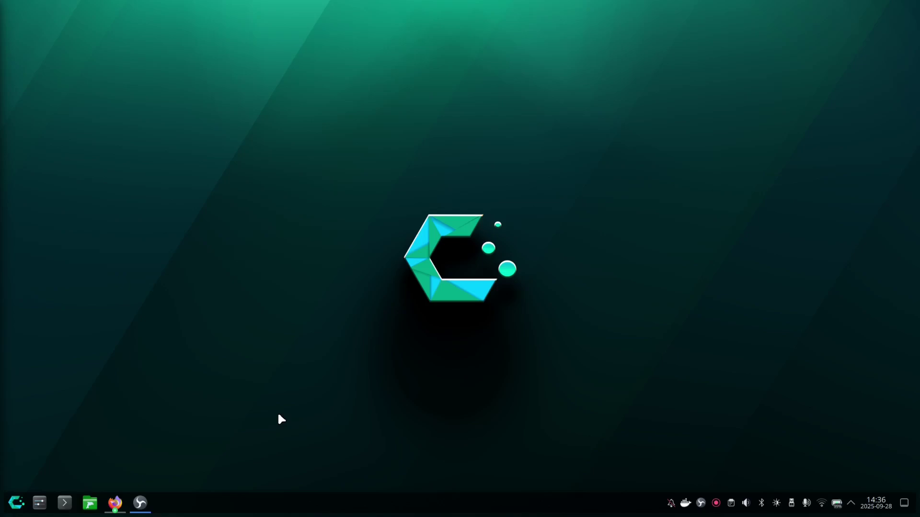
Step: Go to Colors & Themes > Colors and scroll up through the color schemes
scroll(202, 300, "down", 2)
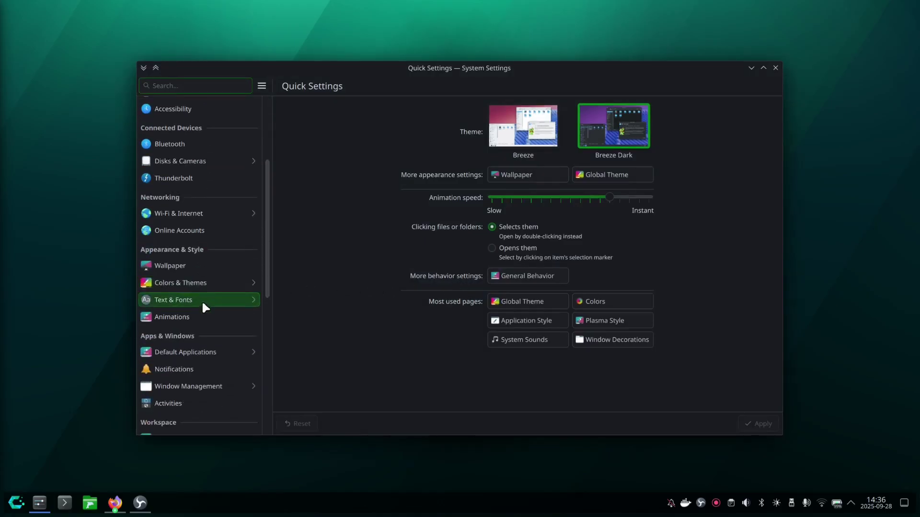
left_click(202, 300)
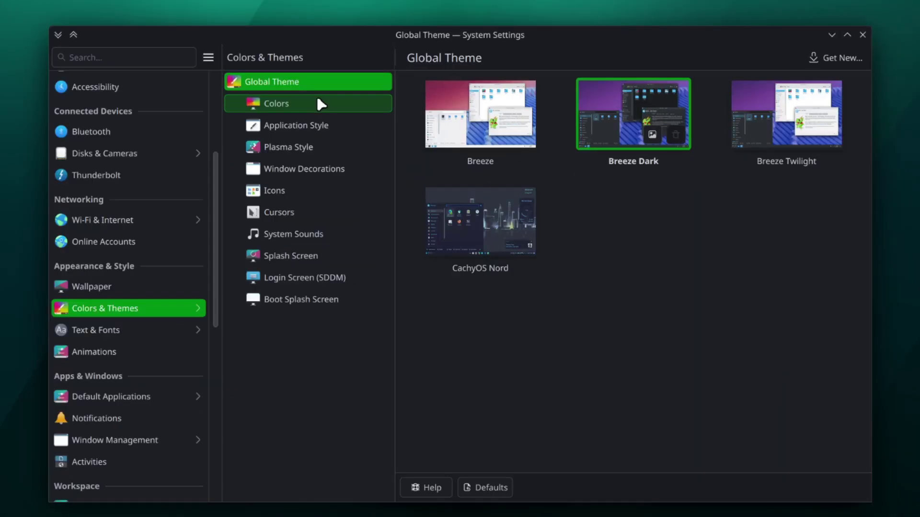
left_click(287, 104)
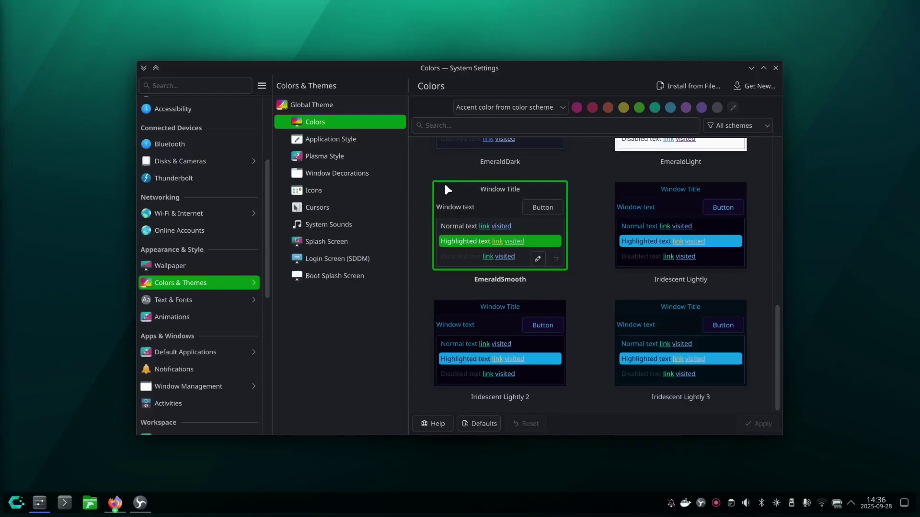
scroll(452, 182, "up", 2)
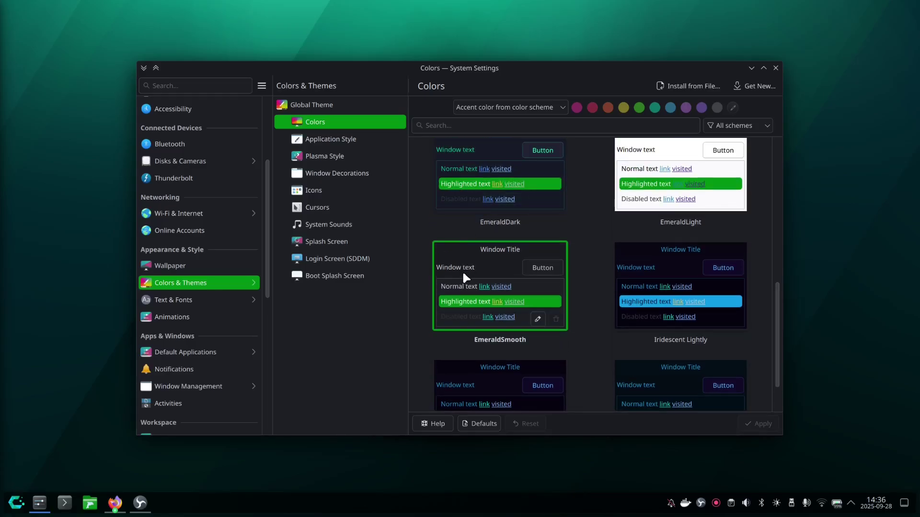
scroll(464, 277, "up", 2)
Step: Apply the EmeraldDark color scheme, then switch back and apply EmeraldSmooth
left_click(498, 225)
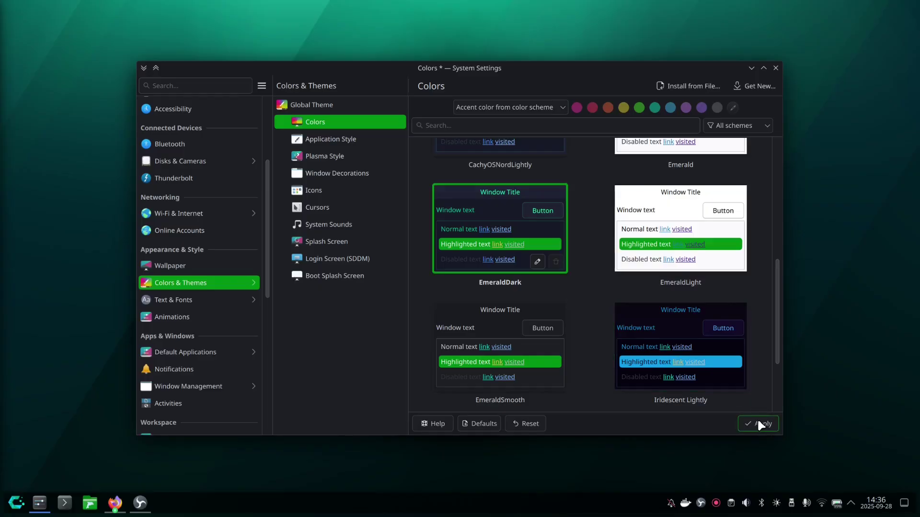
left_click(759, 423)
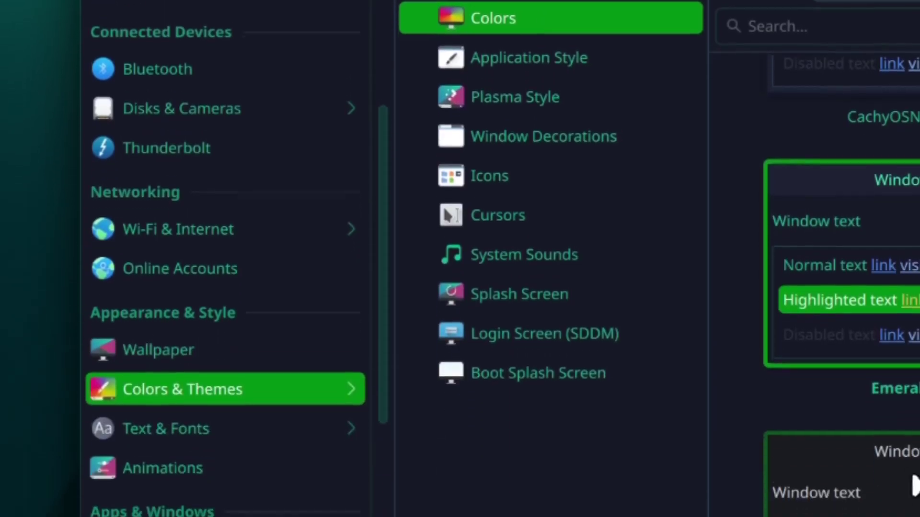
left_click(493, 325)
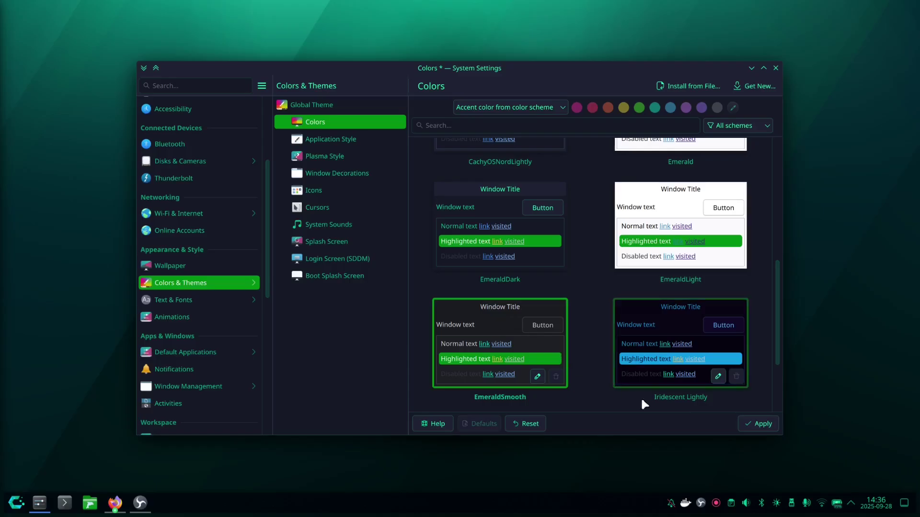
left_click(766, 425)
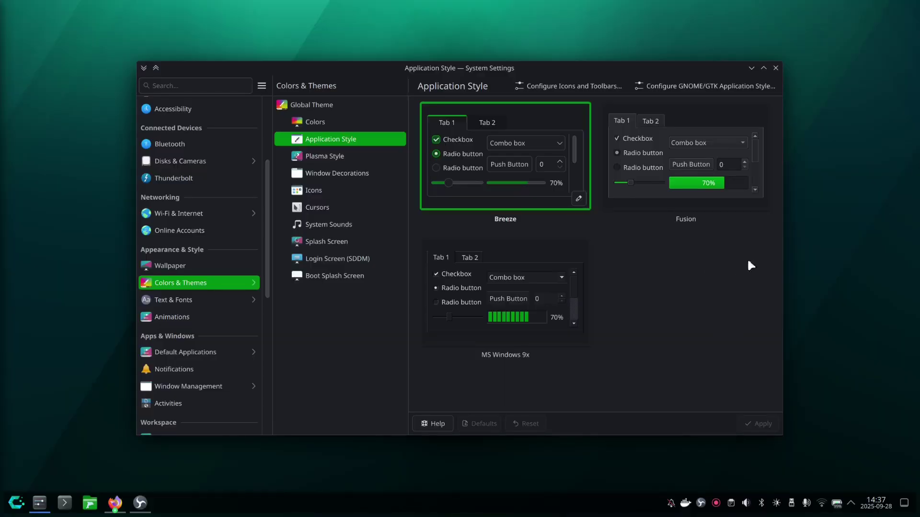
Step: Check the window and desktop context menus, then view Breeze's Transparency settings
right_click(783, 234)
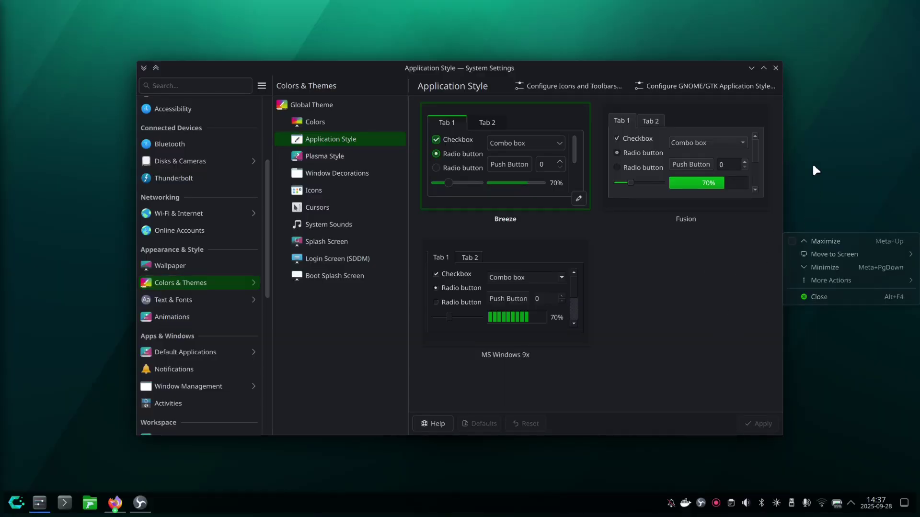
right_click(813, 119)
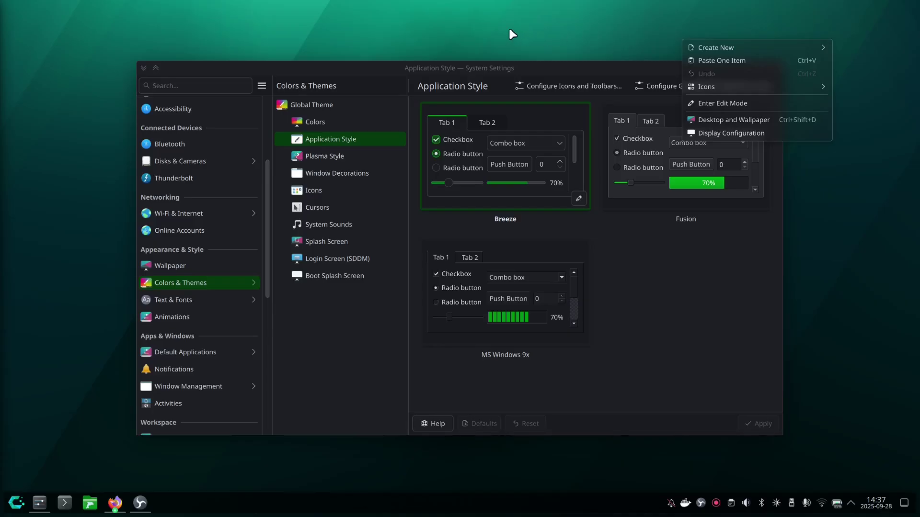
left_click(128, 42)
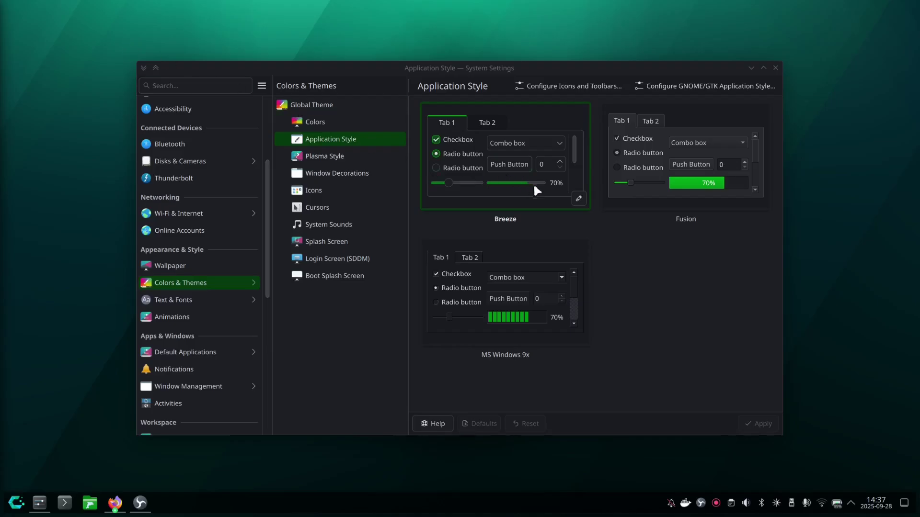
left_click(578, 198)
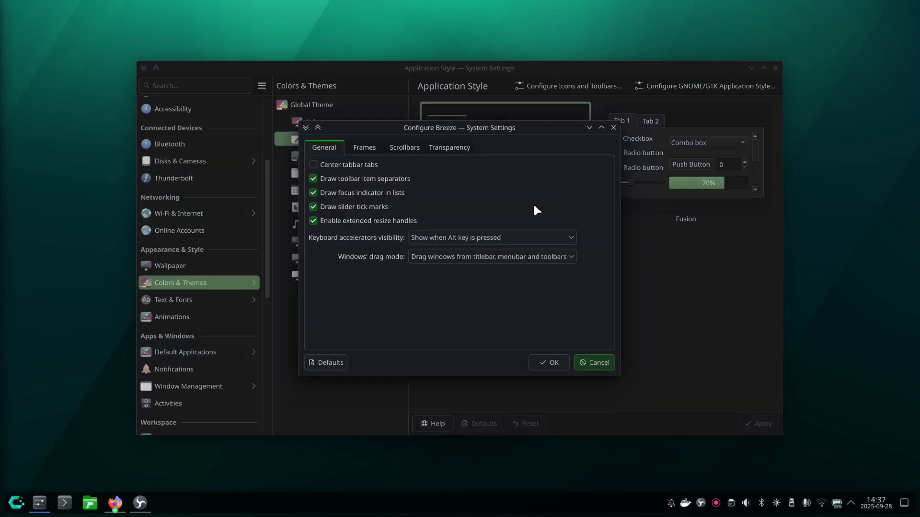
left_click(437, 145)
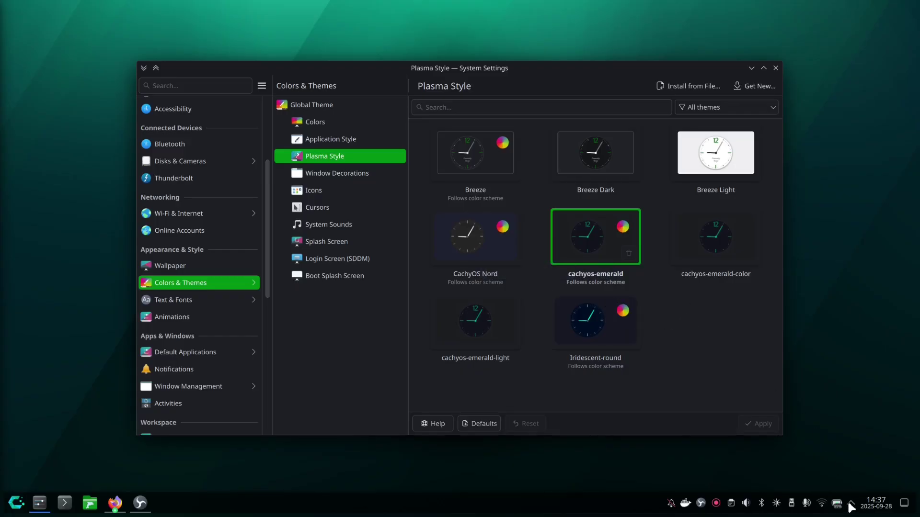
Step: Peek at hidden tray items, then browse Window Decorations, Icons and Cursors themes
left_click(851, 504)
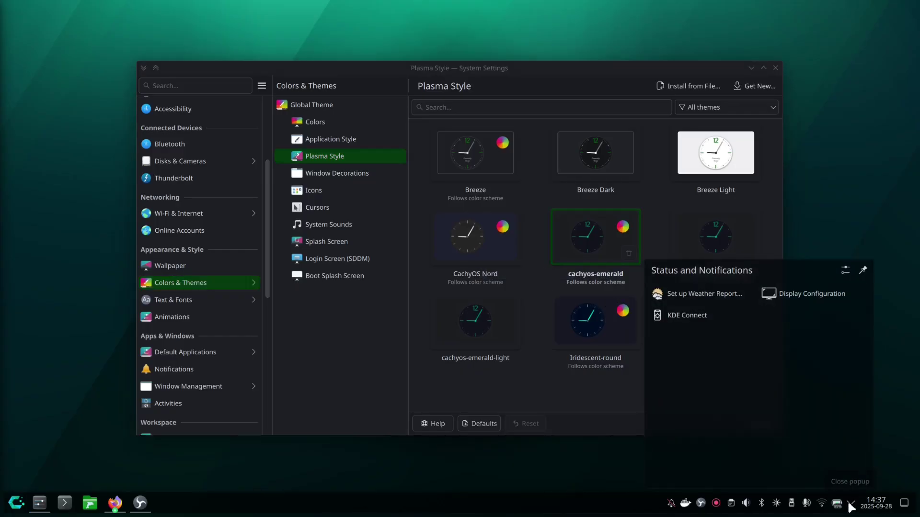
left_click(850, 504)
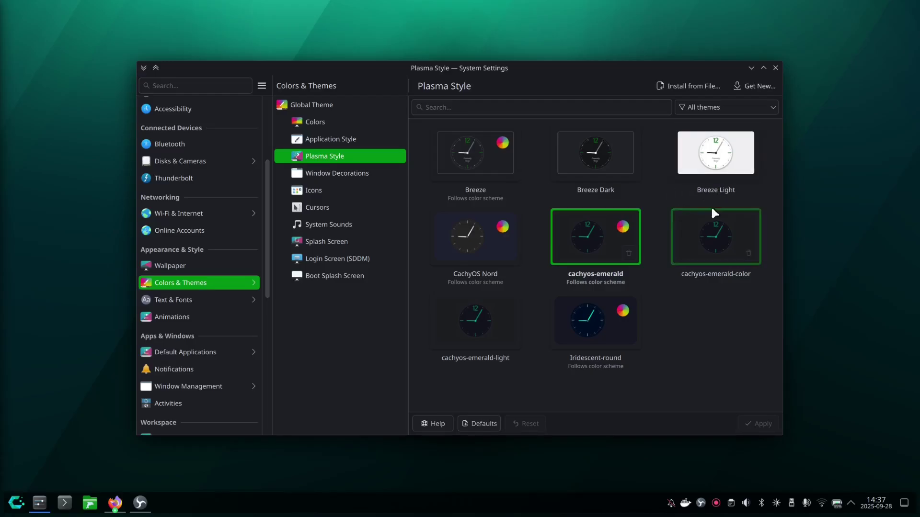
left_click(340, 175)
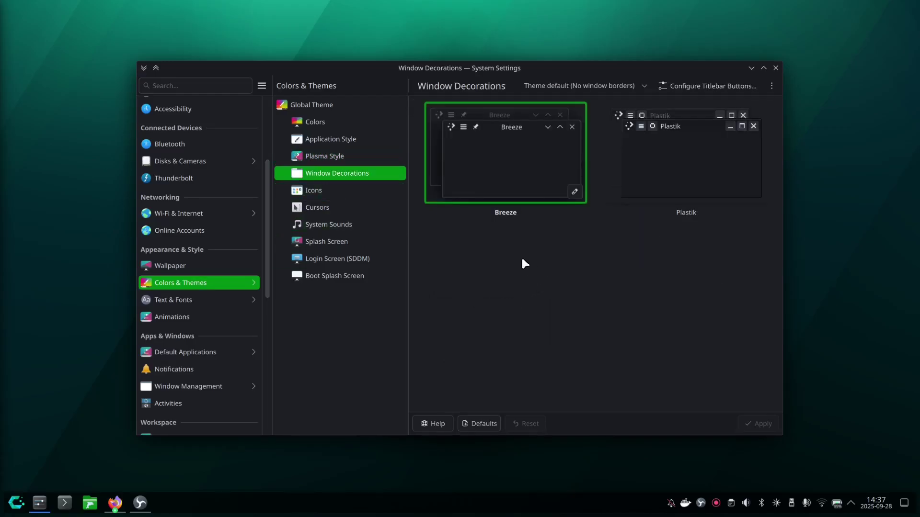
left_click(307, 191)
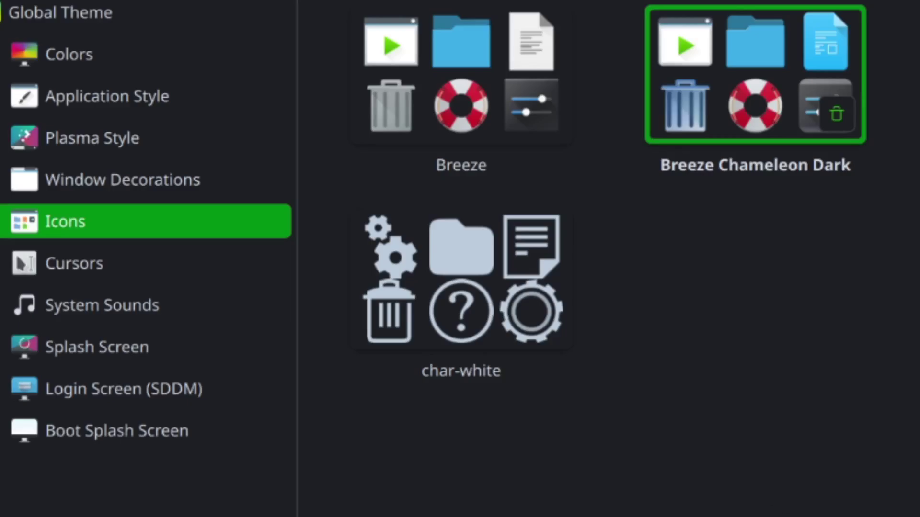
left_click(200, 272)
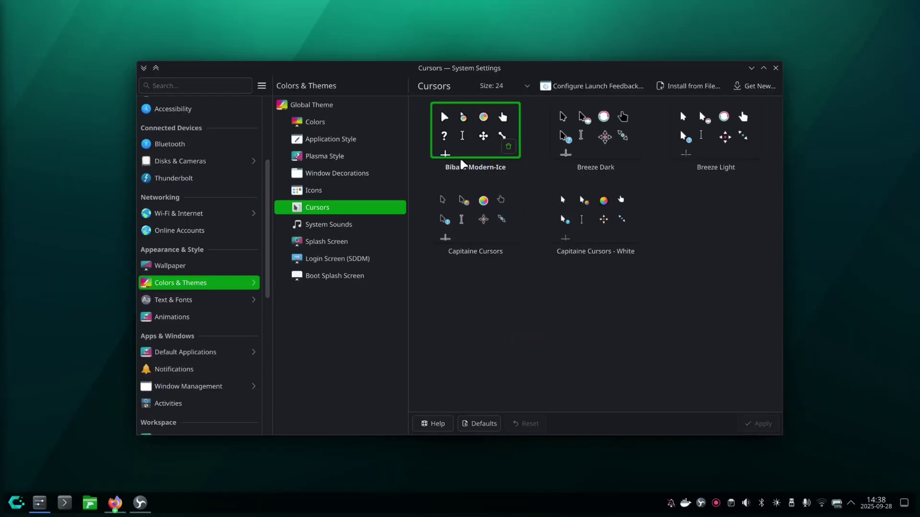
Step: Step through System Sounds, Splash Screen, Login Screen (SDDM) and Boot Splash to Wallpaper
left_click(353, 225)
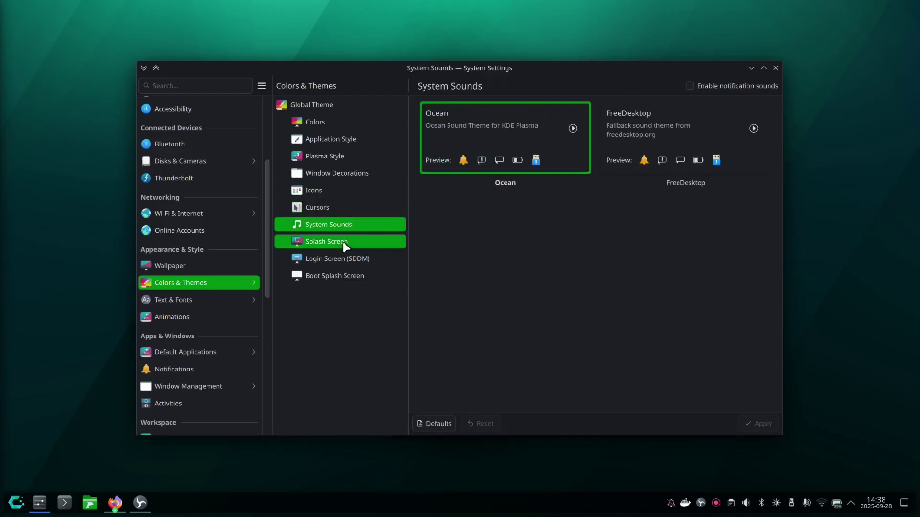
left_click(344, 243)
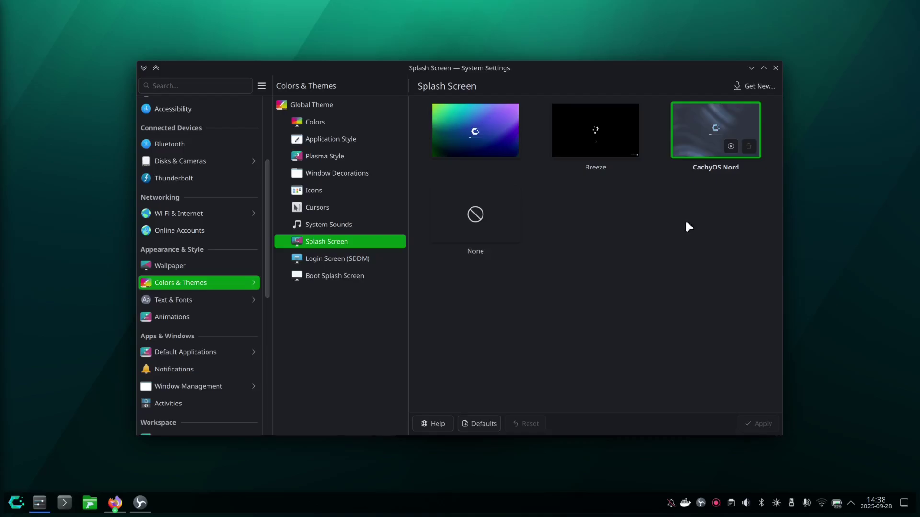
left_click(328, 259)
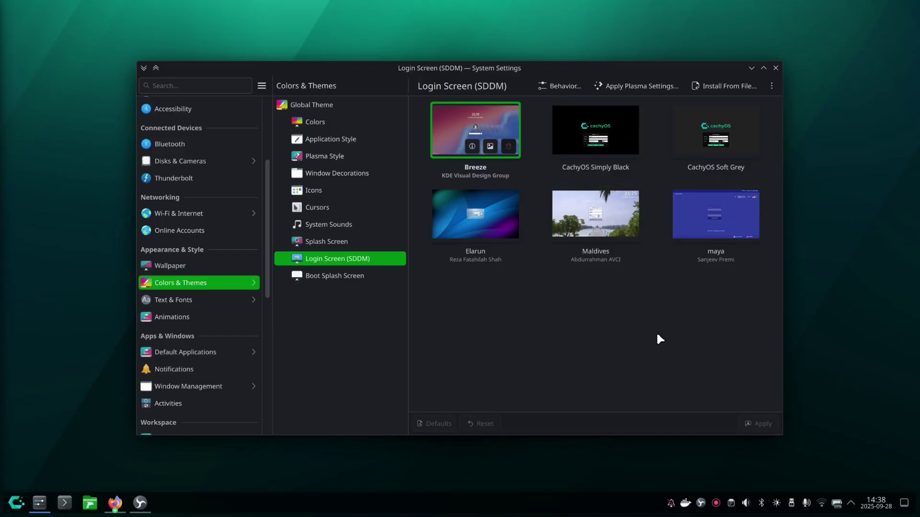
left_click(326, 280)
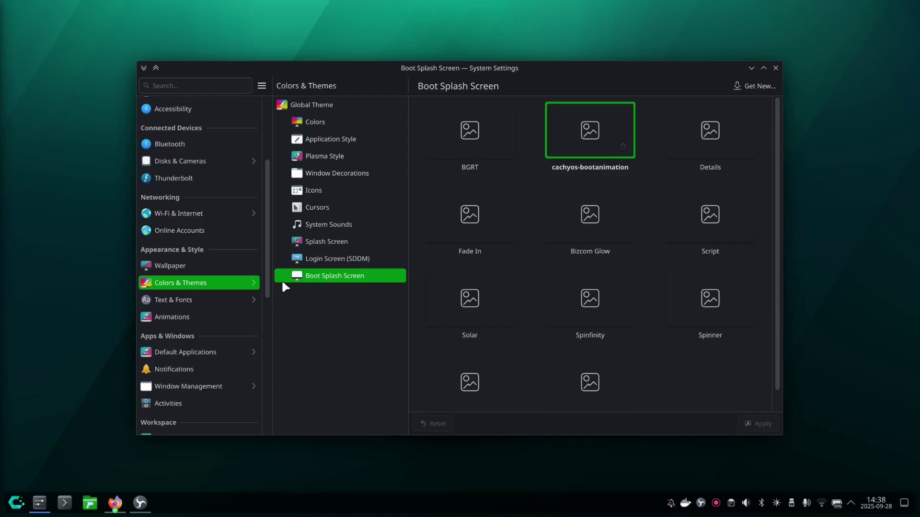
left_click(170, 265)
Step: Scroll through the wallpaper images, move the window up-left, and quit with Ctrl+Q
scroll(765, 421, "down", 2)
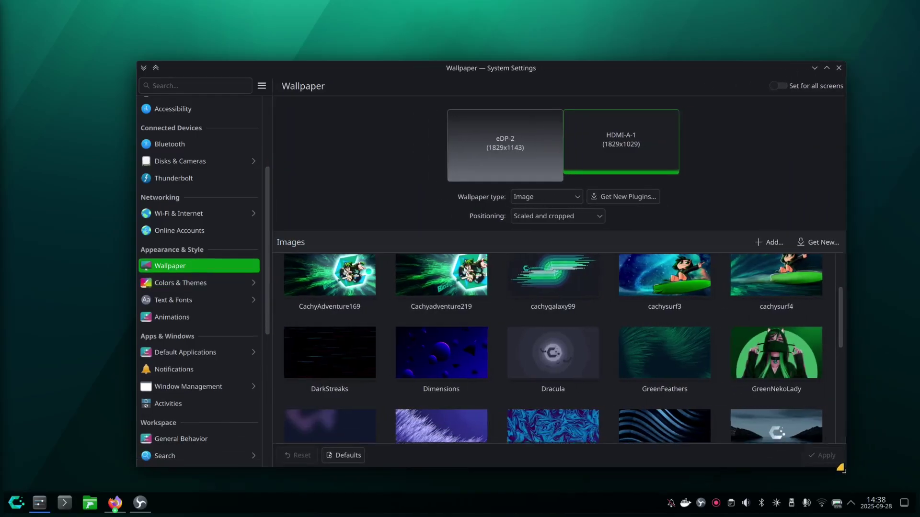
scroll(502, 353, "up", 2)
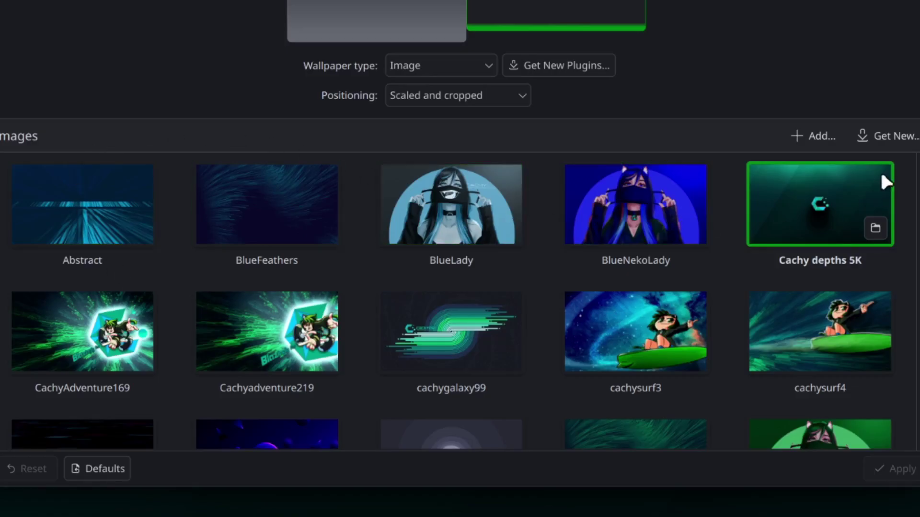
scroll(525, 275, "down", 2)
scroll(154, 202, "down", 4)
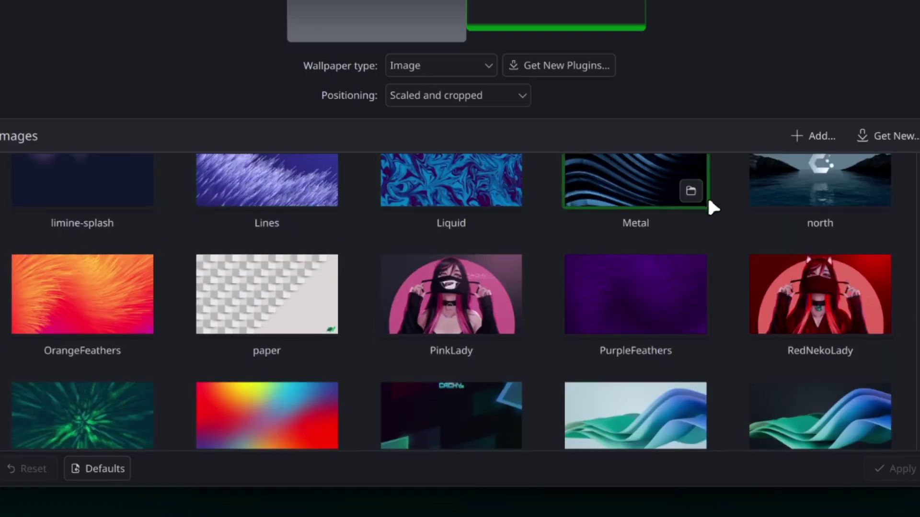
scroll(673, 241, "down", 1)
scroll(671, 239, "down", 2)
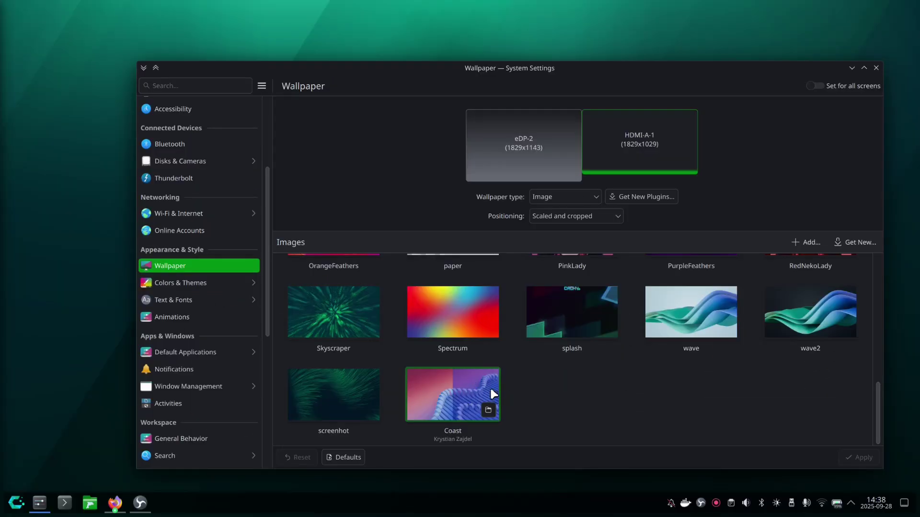
scroll(752, 413, "up", 3)
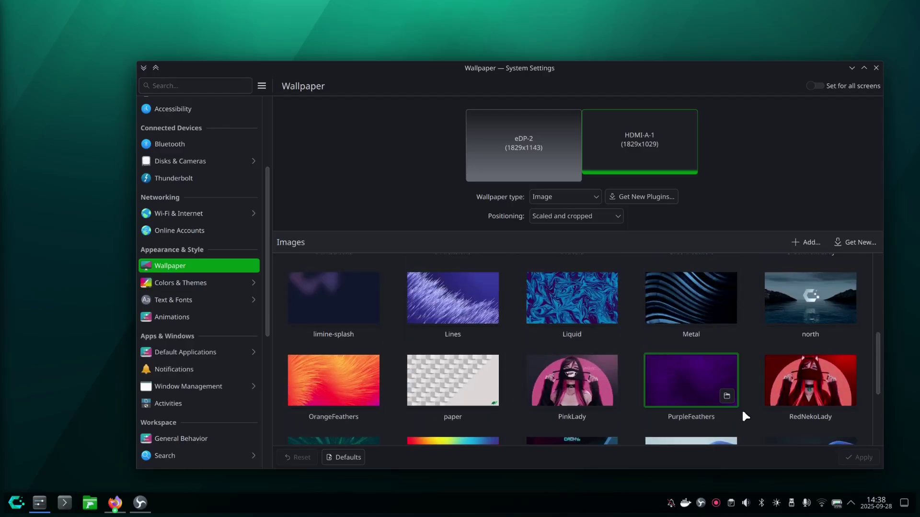
scroll(741, 409, "up", 4)
scroll(592, 348, "up", 2)
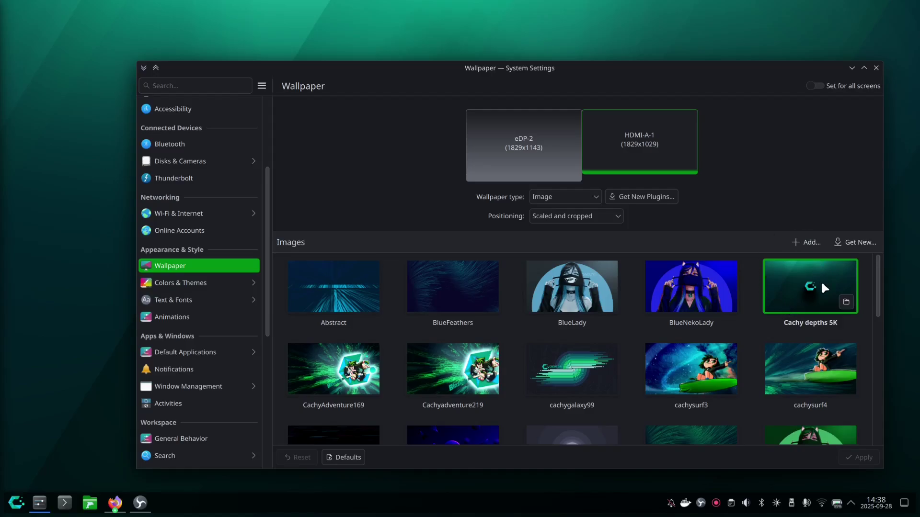
scroll(570, 278, "down", 1)
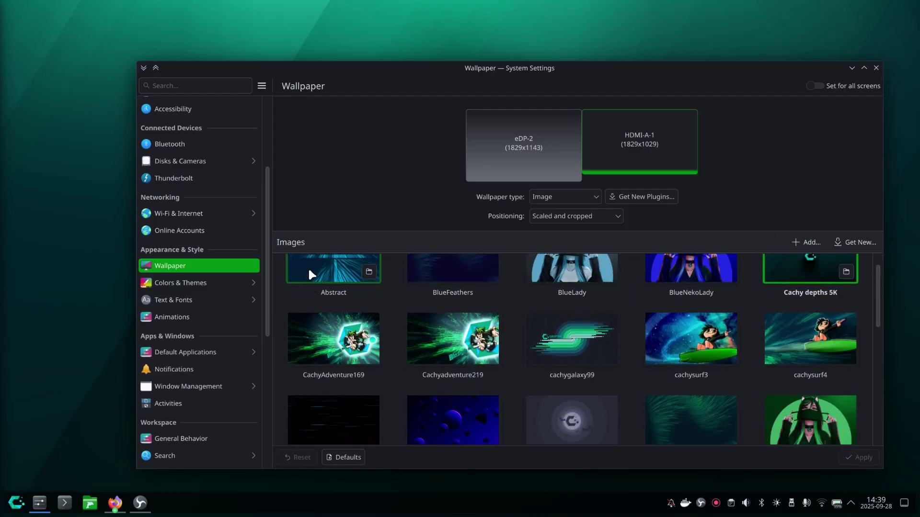
left_click_drag(568, 73, 514, 48)
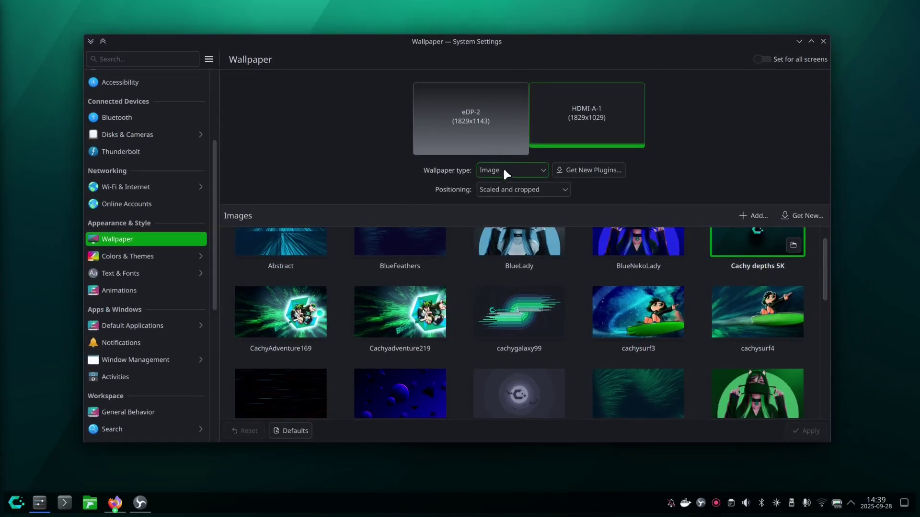
key("ctrl+q")
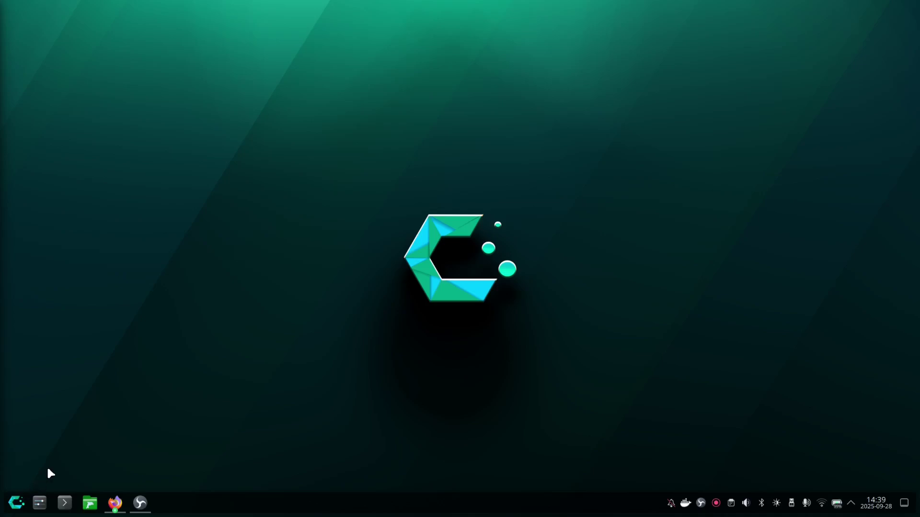
Step: Browse the launcher's Development apps and launch Visual Studio Code
left_click(16, 502)
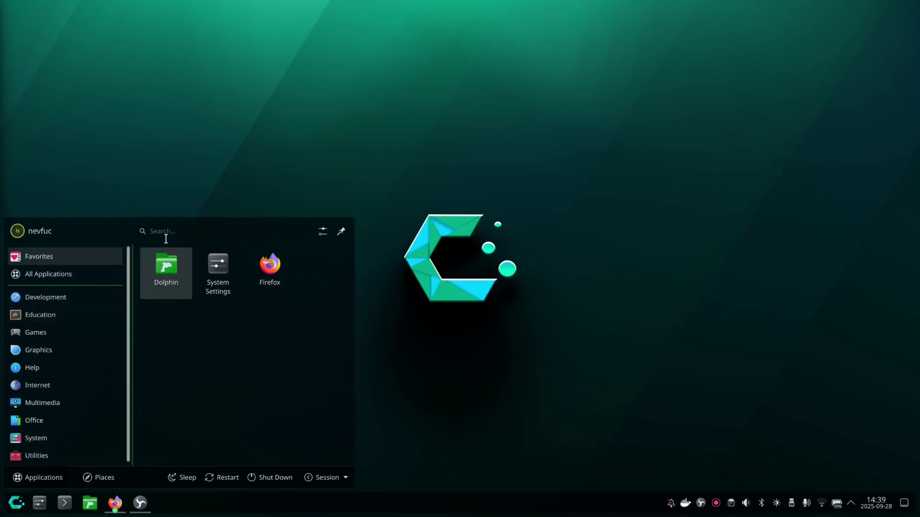
left_click(470, 203)
key("super")
mouse_move(67, 297)
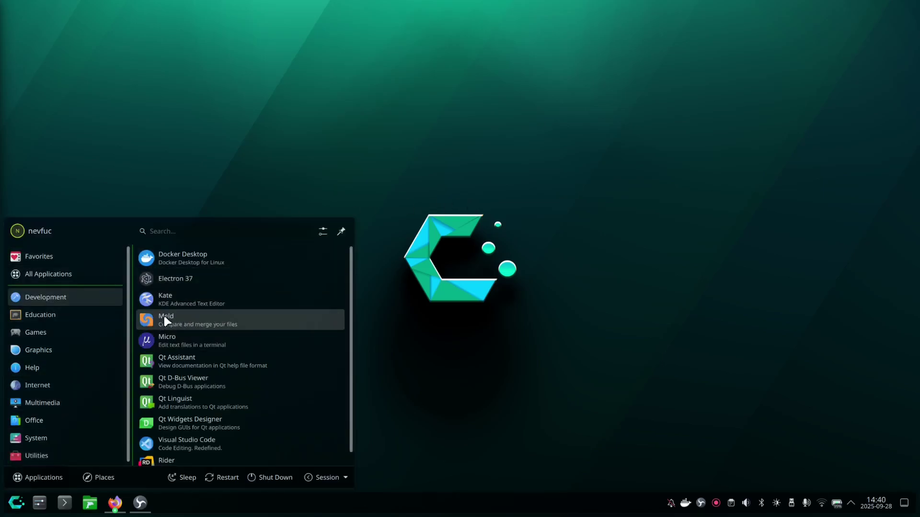
scroll(191, 328, "down", 1)
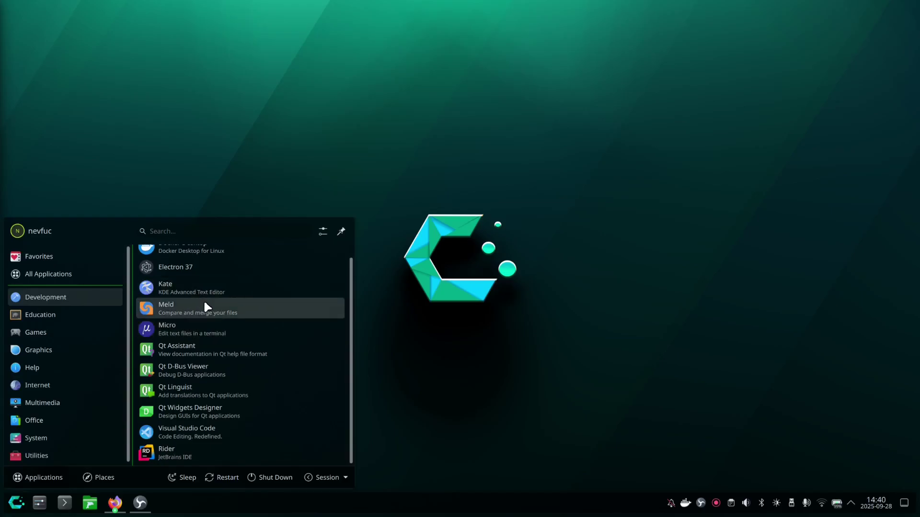
scroll(179, 307, "up", 1)
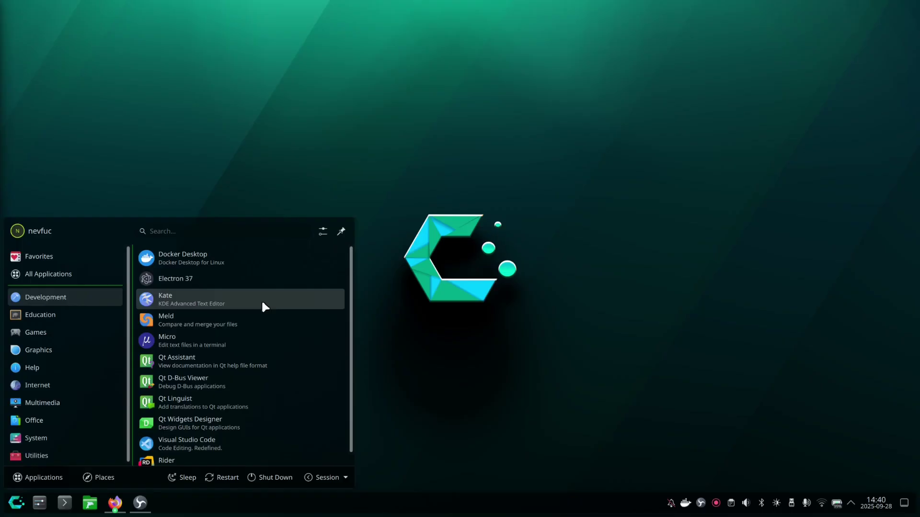
scroll(254, 338, "down", 1)
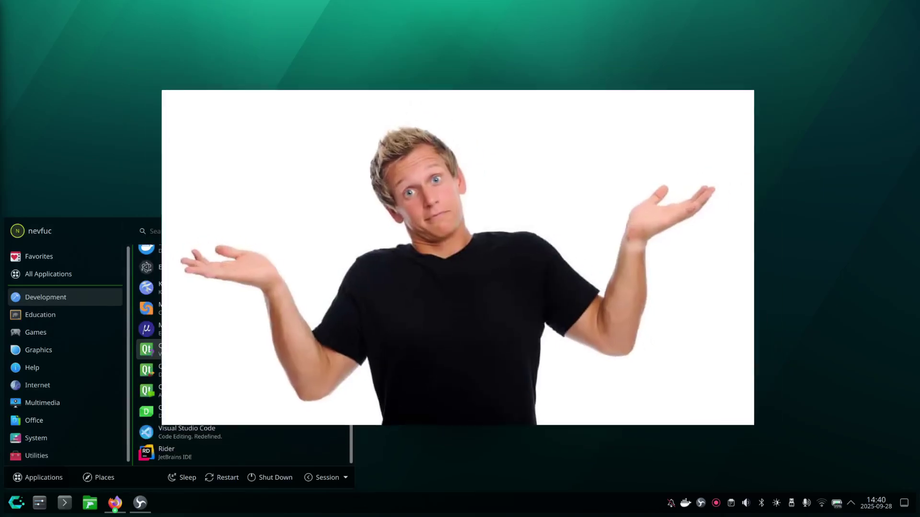
left_click(219, 436)
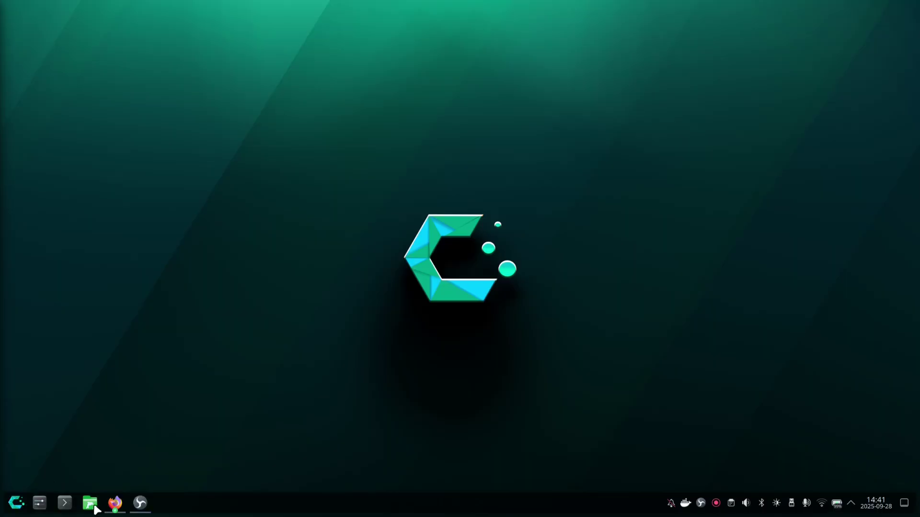
Step: Reopen the launcher on Development, showing Qt tools, Visual Studio Code and JetBrains Rider
left_click(16, 503)
mouse_move(38, 301)
scroll(195, 367, "down", 1)
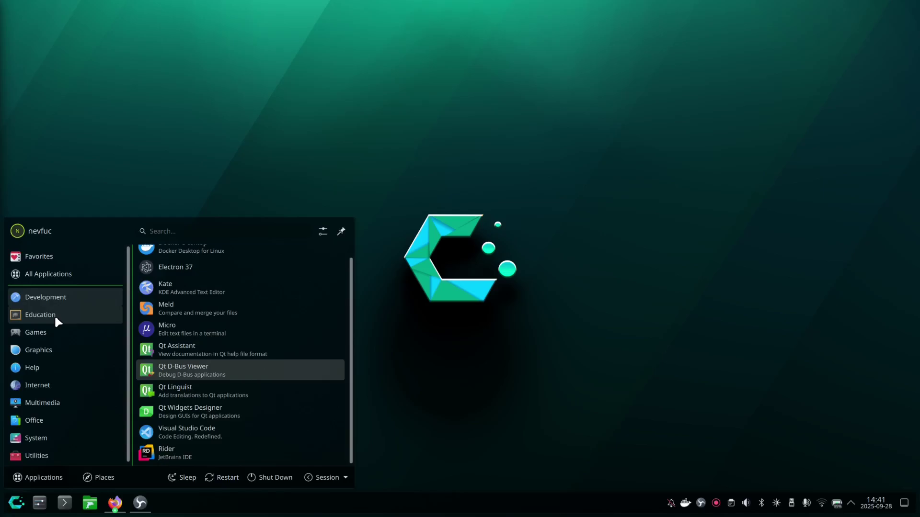
Step: Look through the Education apps, then list the installed games, including Ghostrunner and Steam
left_click(54, 314)
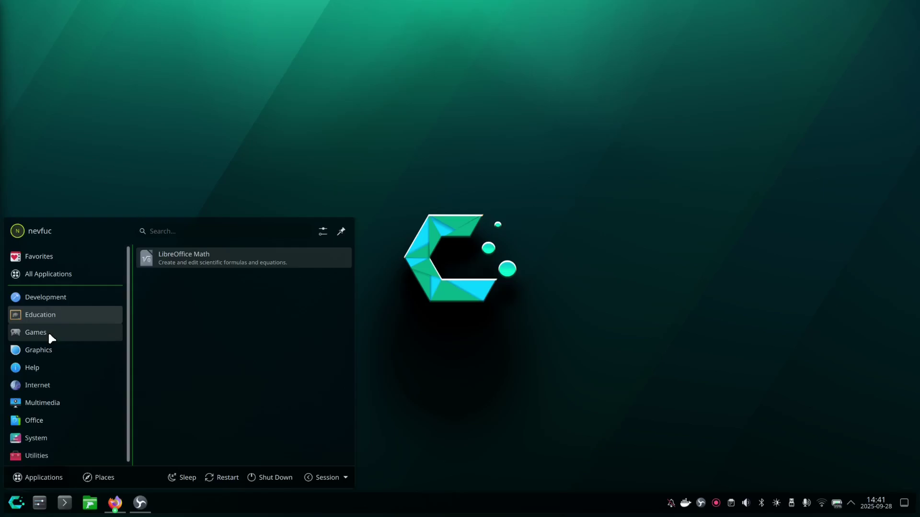
left_click(48, 332)
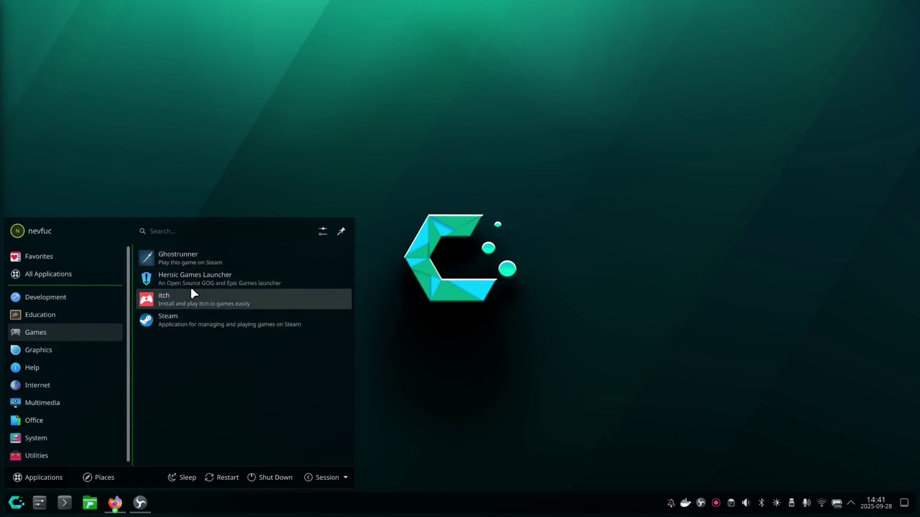
Step: Launch Ghostrunner and play briefly, grappling a hook point and jumping across two gaps
left_click(184, 257)
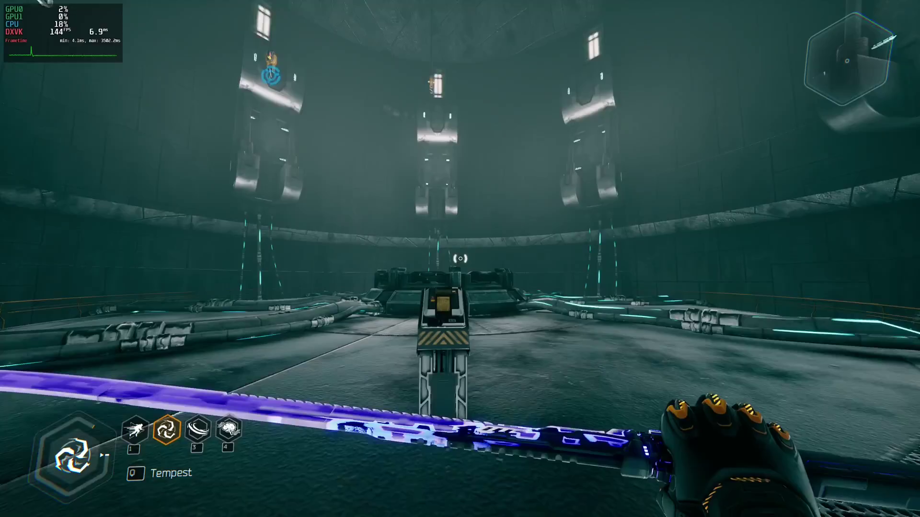
key("shift")
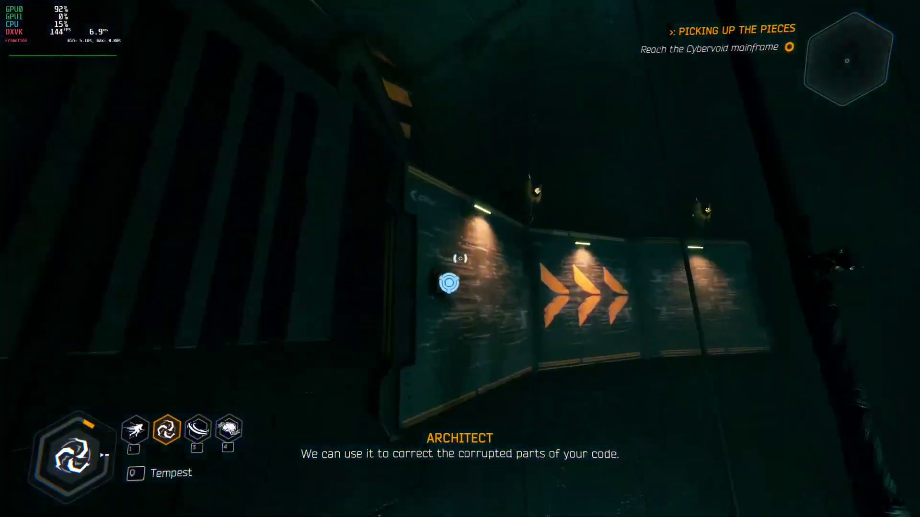
key("space")
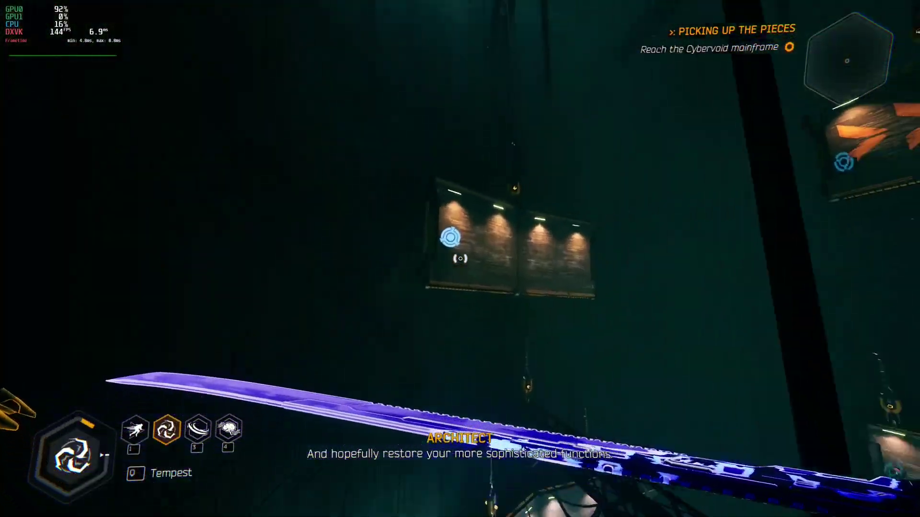
key("space")
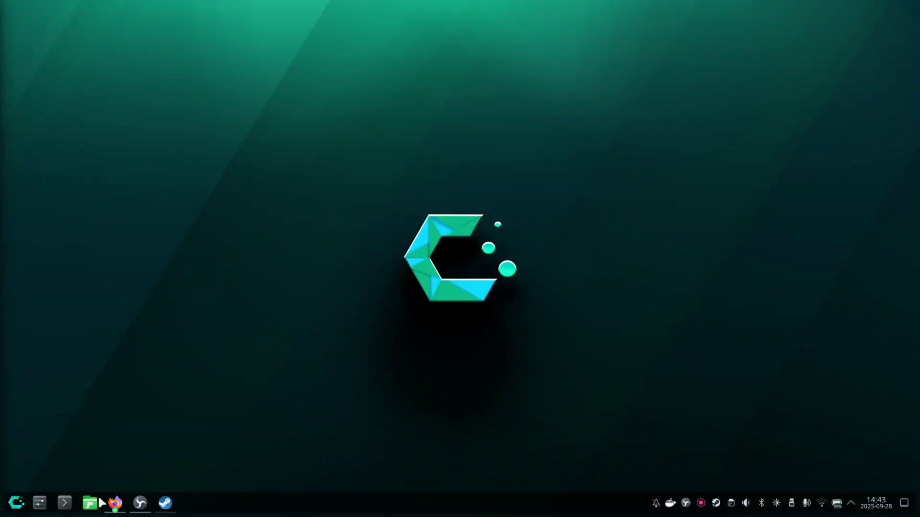
Step: Open the launcher and browse through to the Internet apps, such as Discord, Firefox and Microsoft Edge
key("super")
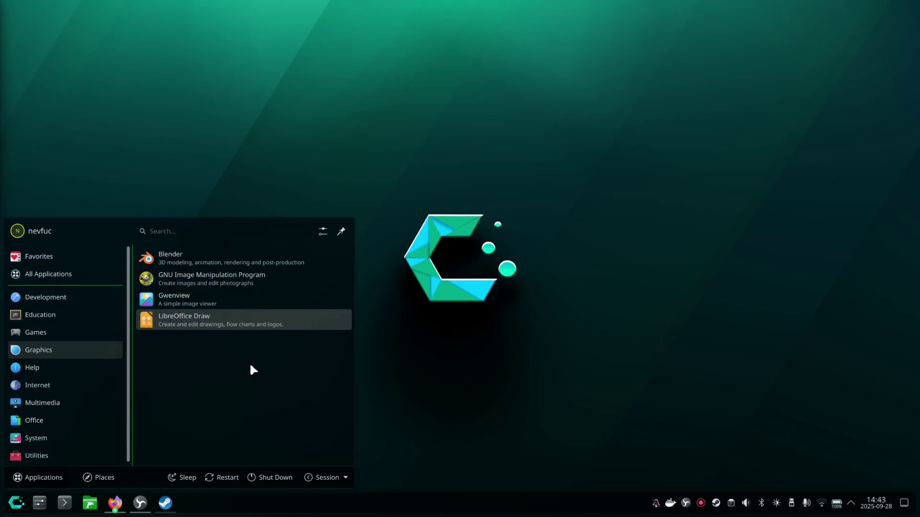
mouse_move(47, 367)
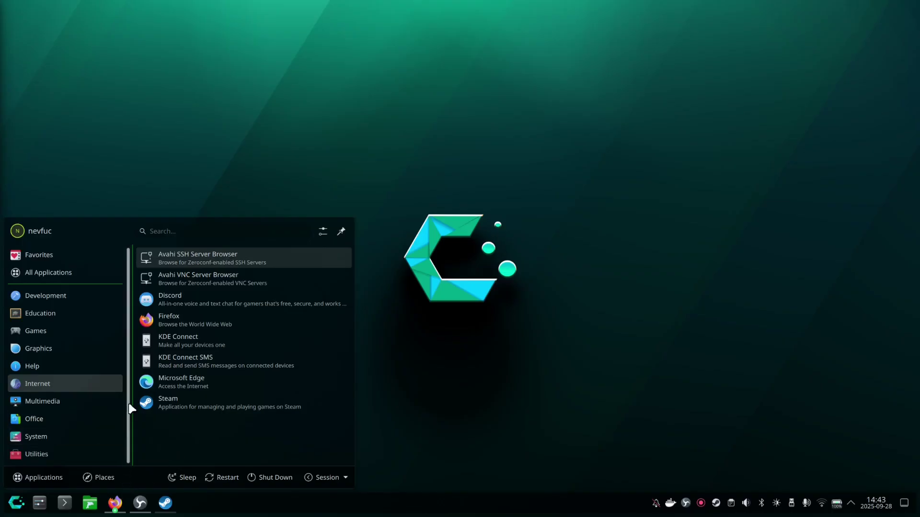
Step: Launch Microsoft Edge, then open a second new tab and close it again
left_click(190, 381)
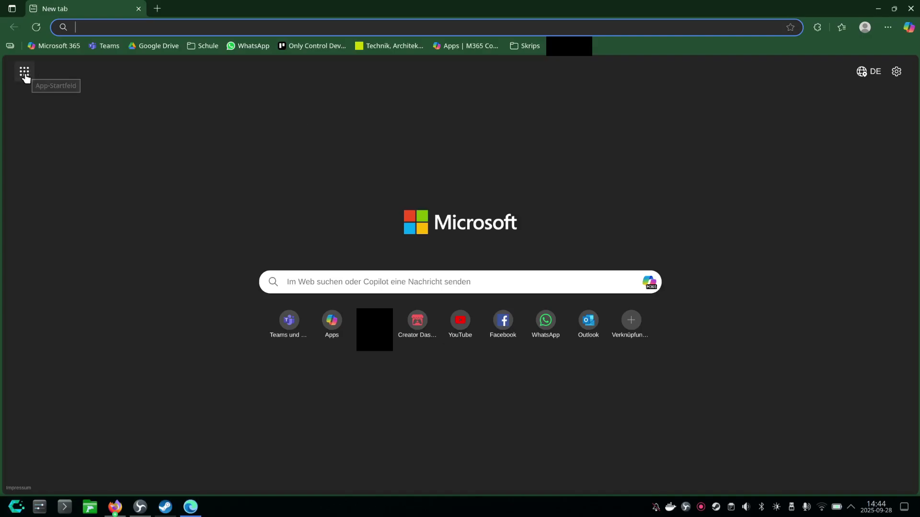
left_click(7, 66)
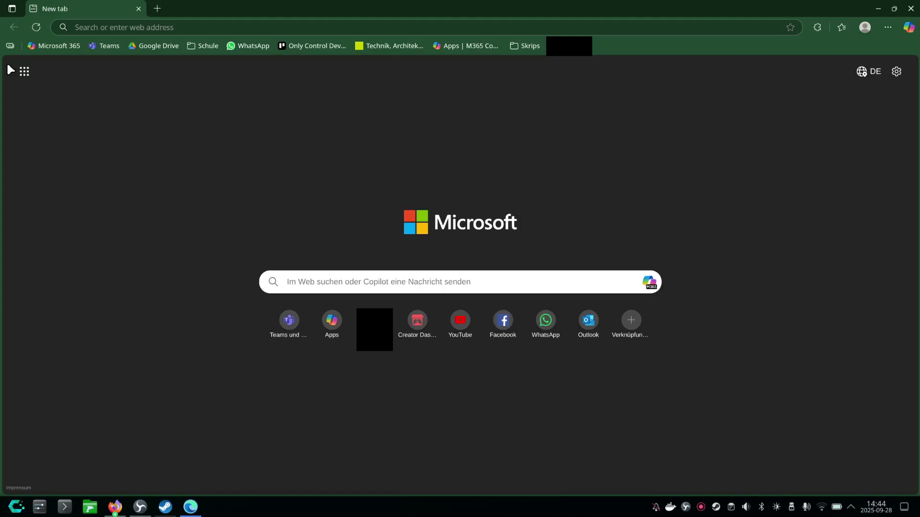
key("ctrl+l")
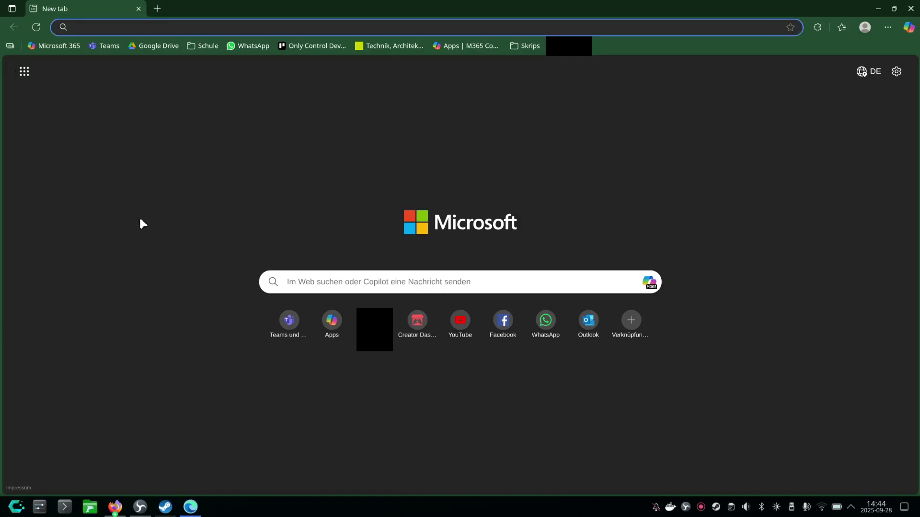
left_click(157, 8)
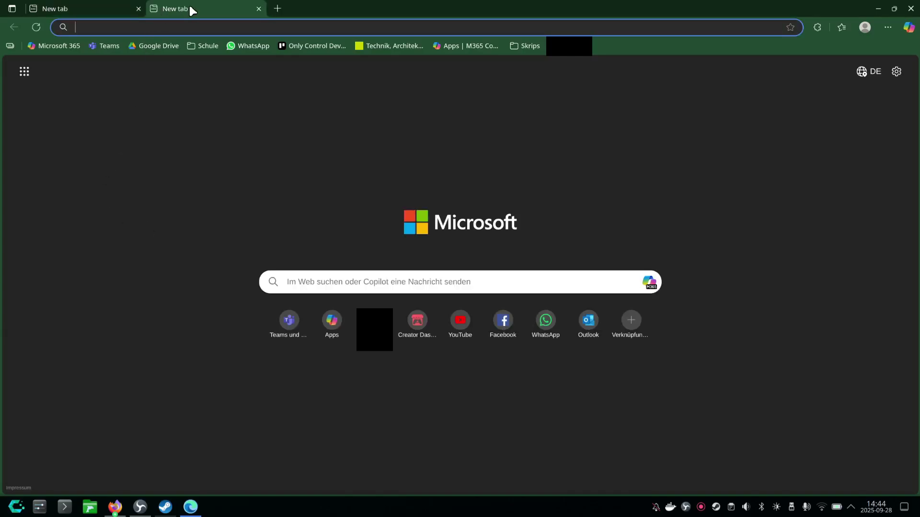
middle_click(191, 9)
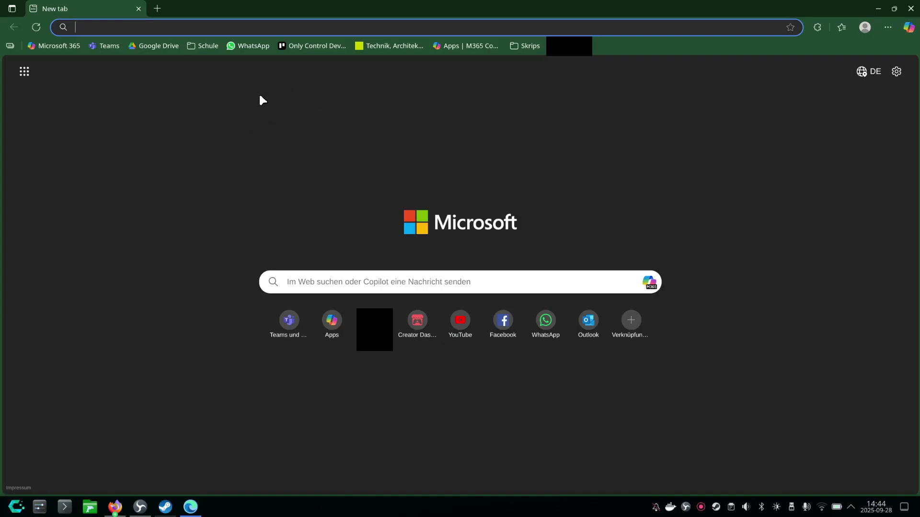
Step: Close Edge and launch Discord from the launcher's Internet category
key("ctrl+w")
key("super")
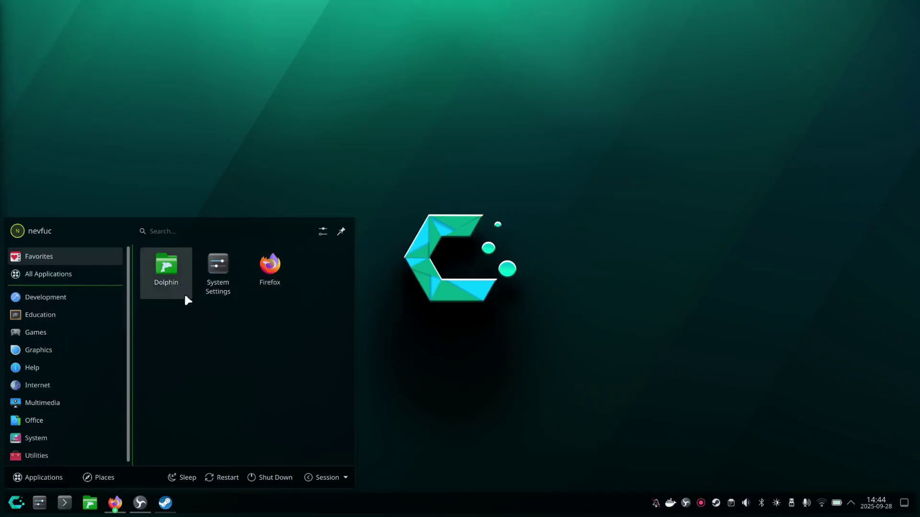
mouse_move(64, 380)
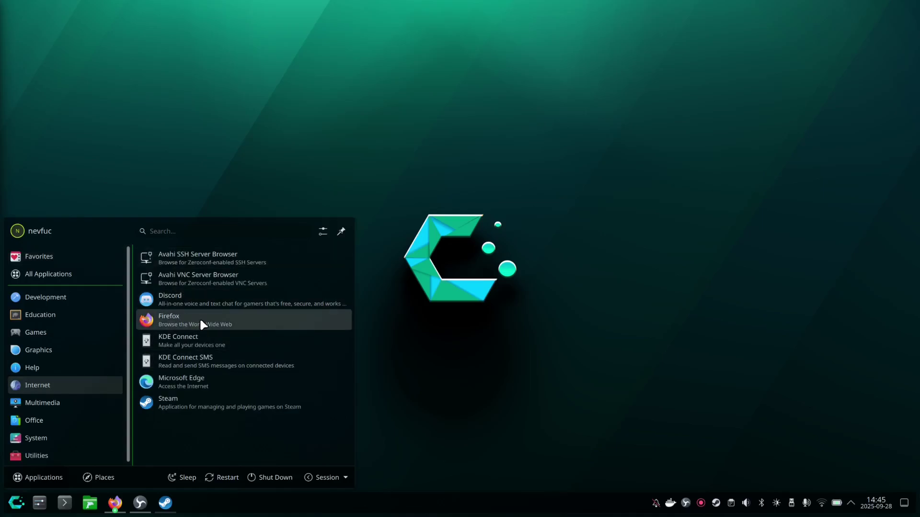
left_click(192, 299)
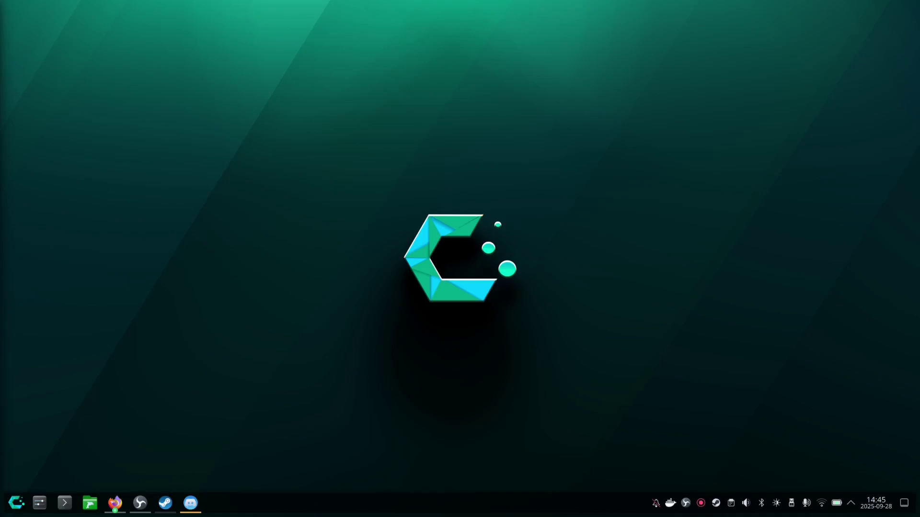
Step: Reopen the launcher and scroll through the System category's apps
key("super")
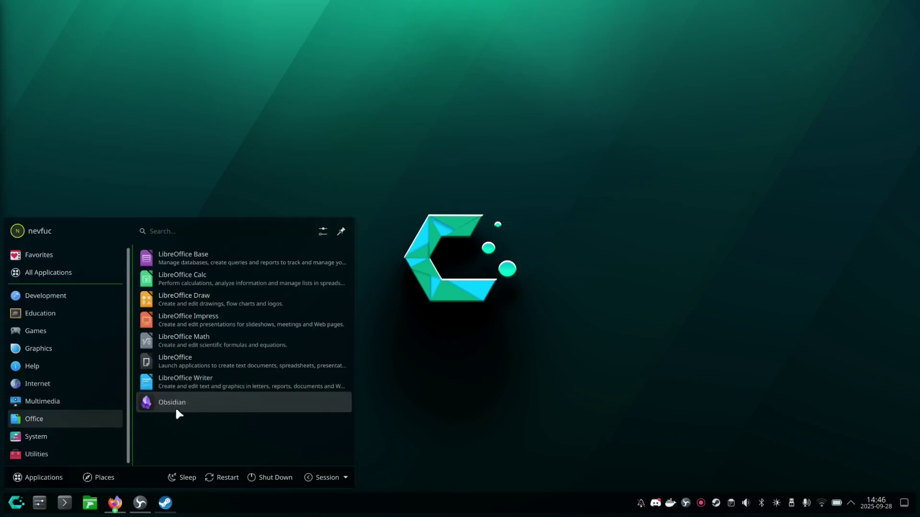
left_click(60, 438)
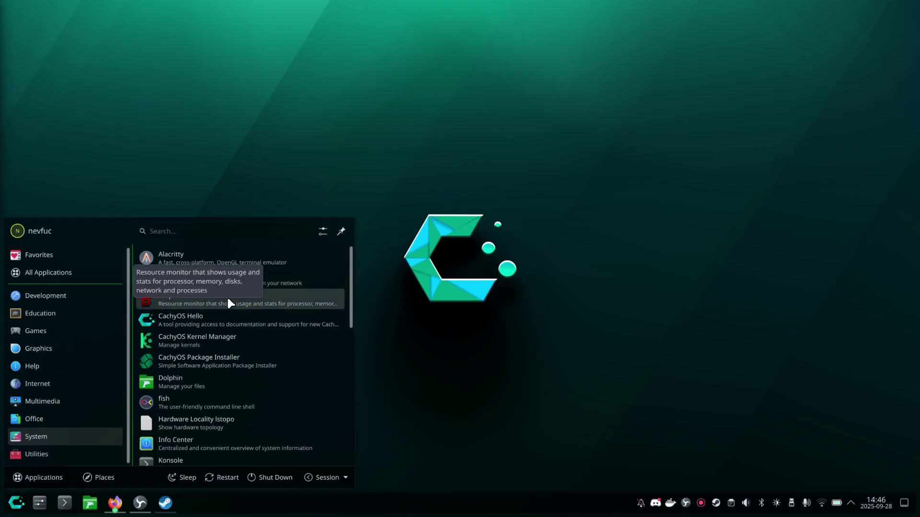
scroll(254, 299, "down", 1)
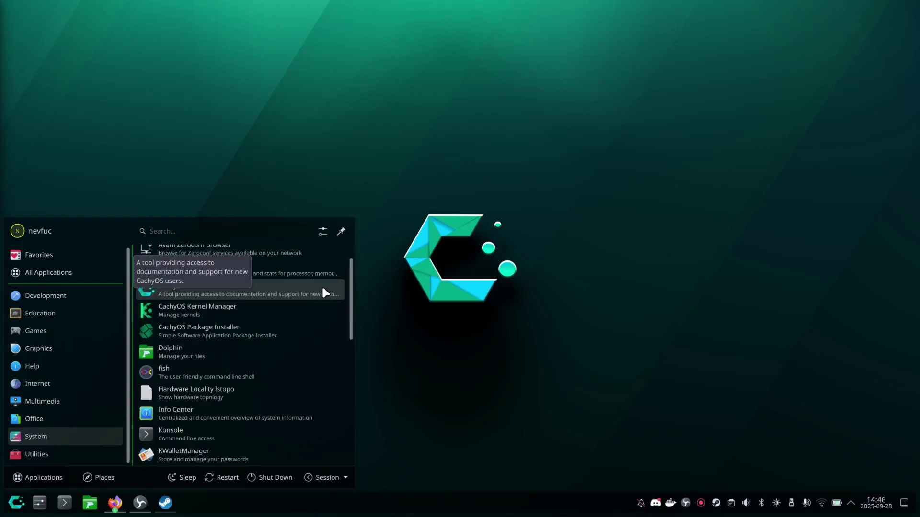
Step: Launch CachyOS Hello, view its Welcome page and Install Apps list, then close it
left_click(207, 295)
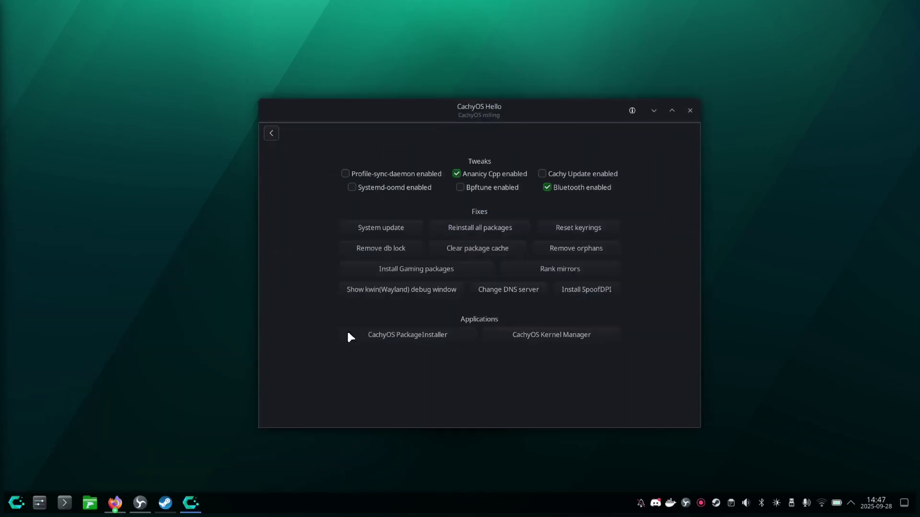
left_click(269, 133)
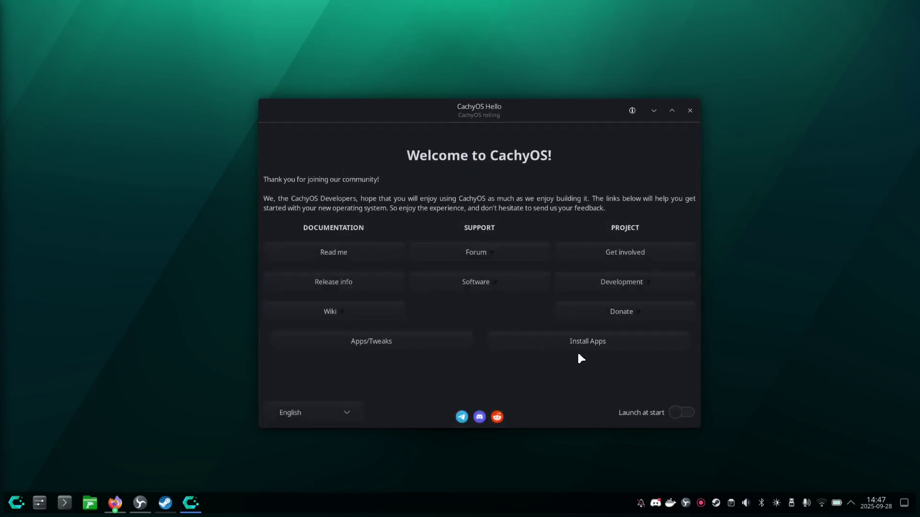
left_click(579, 349)
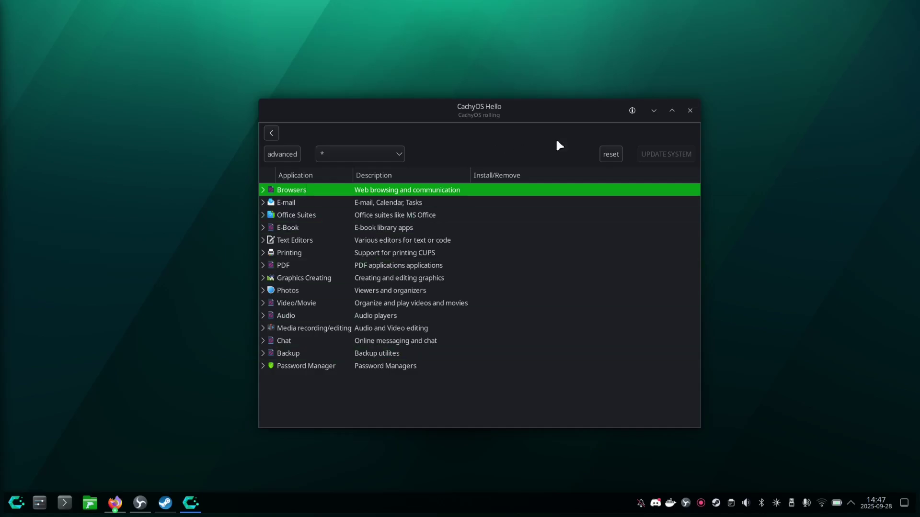
left_click(689, 110)
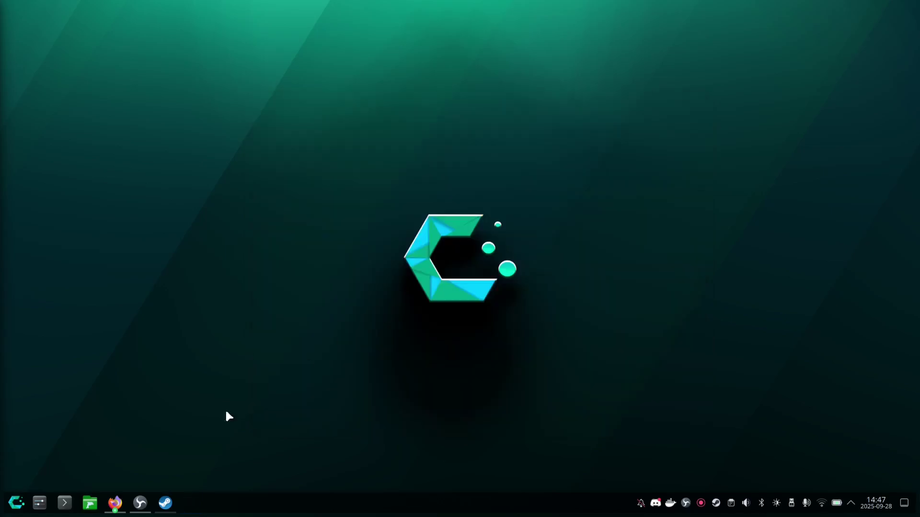
Step: Launch ROG Control Center, check Keyboard Aura and System Control pages, then close it
left_click(16, 502)
scroll(295, 442, "down", 4)
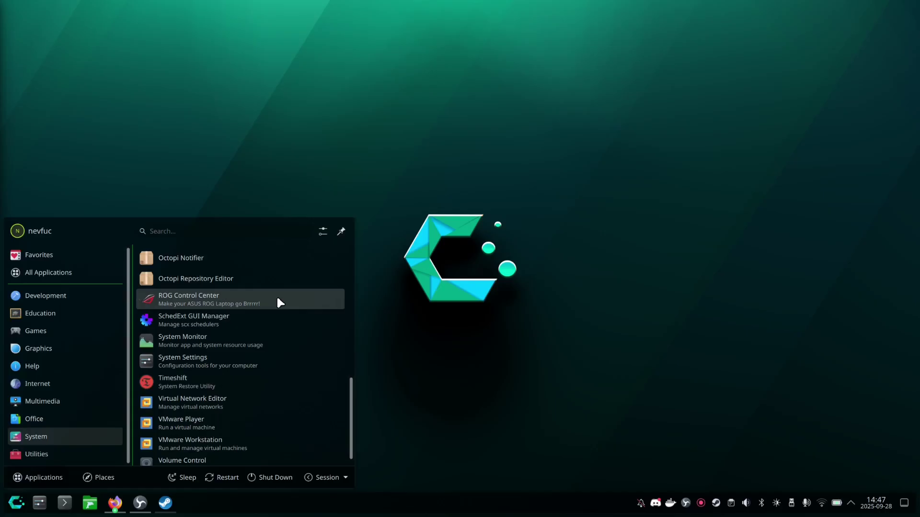
left_click(487, 191)
left_click(244, 181)
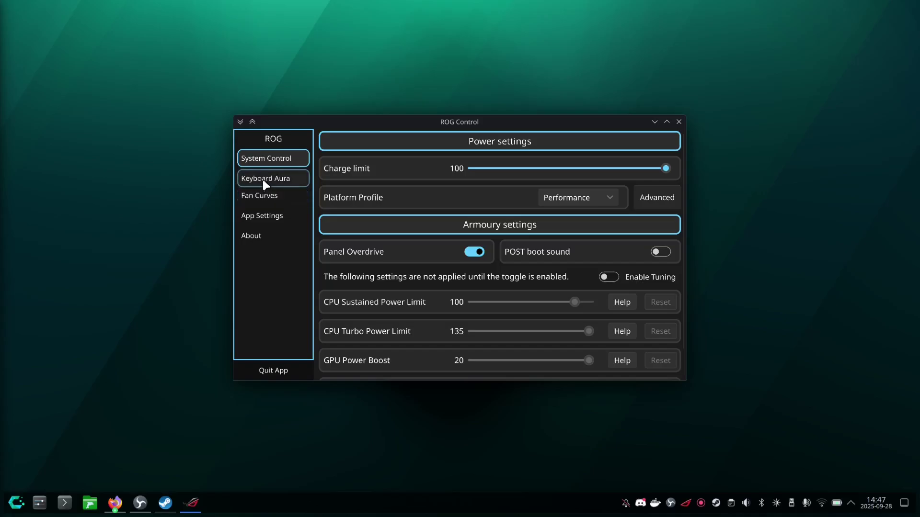
left_click(266, 158)
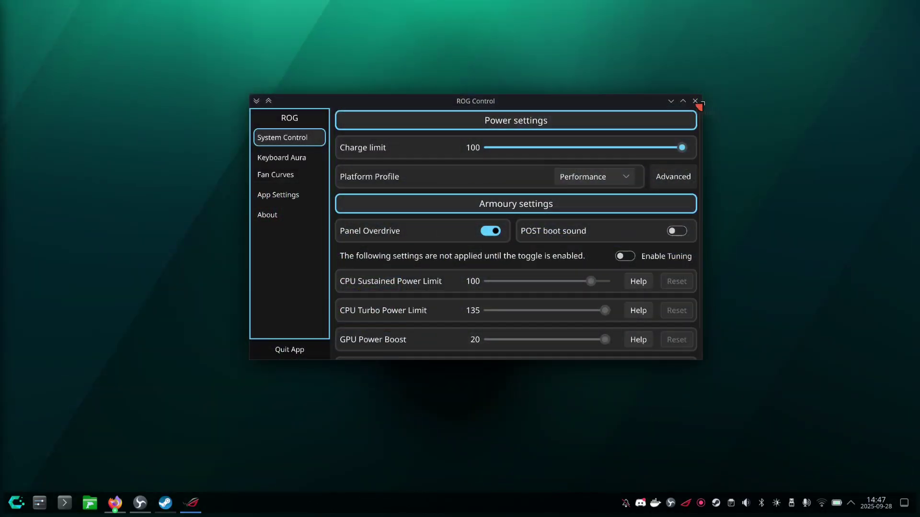
left_click(695, 100)
key("super")
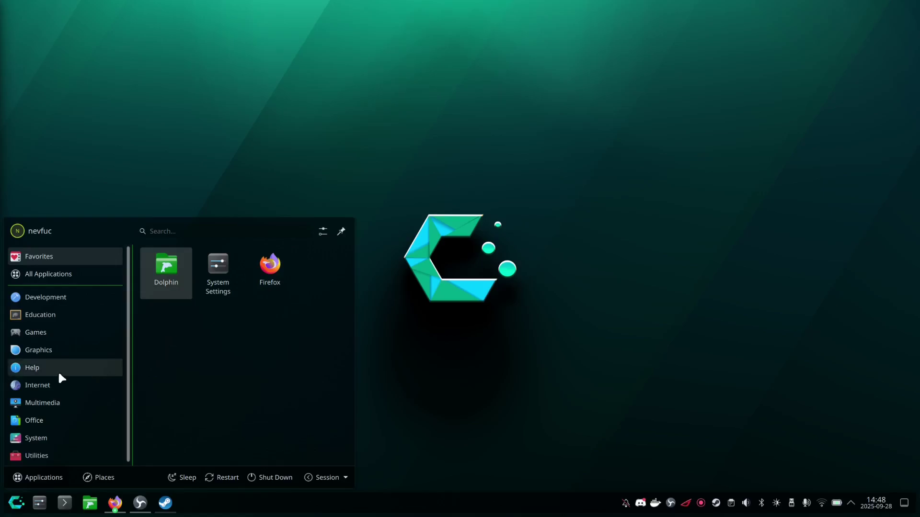
Step: Show the System apps in the launcher, pin the menu, and scroll to the VMware entries
left_click(36, 437)
scroll(250, 378, "down", 5)
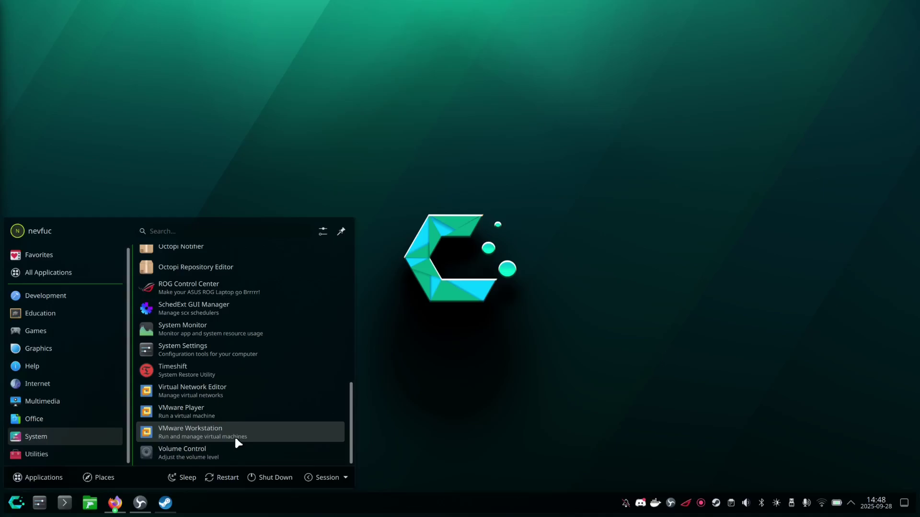
left_click(341, 231)
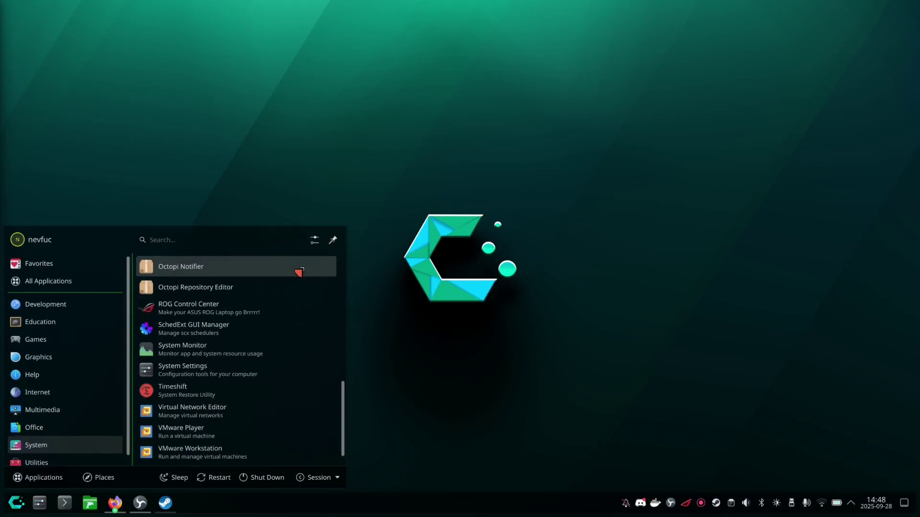
scroll(246, 411, "down", 1)
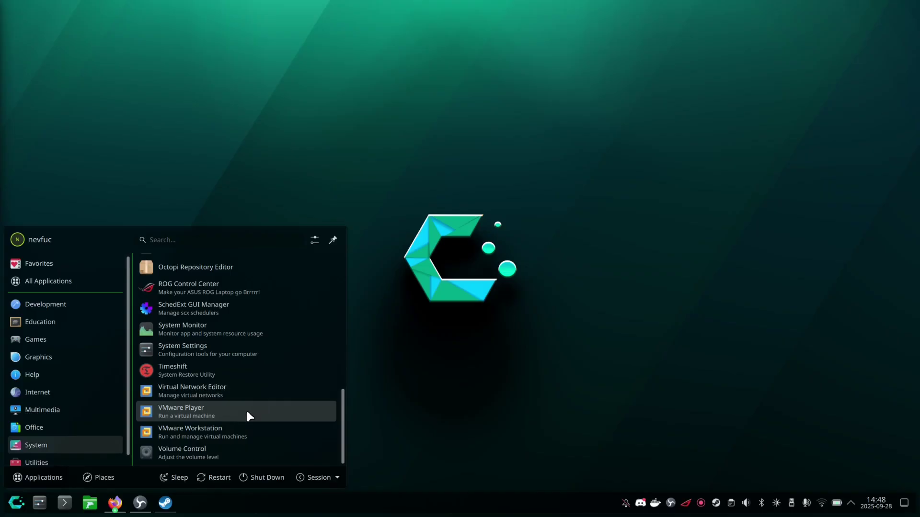
Step: Launch VMware Workstation from the System list
left_click(191, 436)
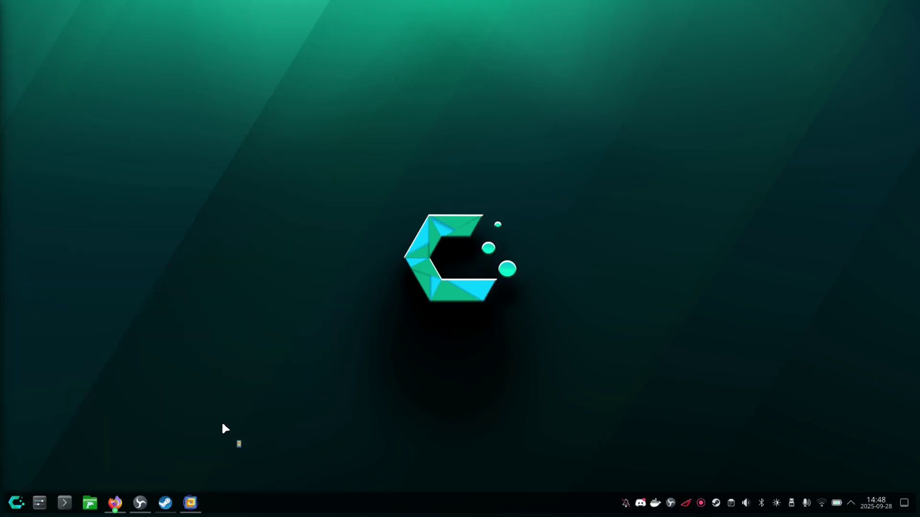